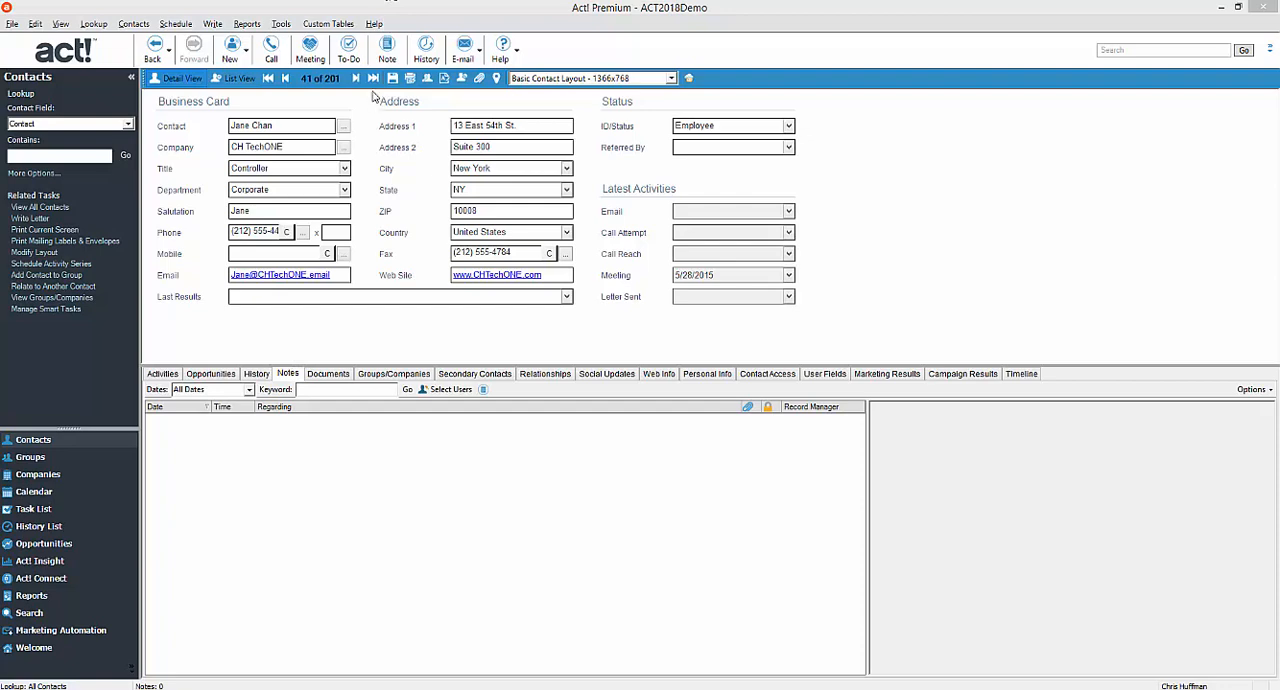
Browse forward through the contact records from record 41 to 53, checking the notes attached to each contact.
click(358, 80)
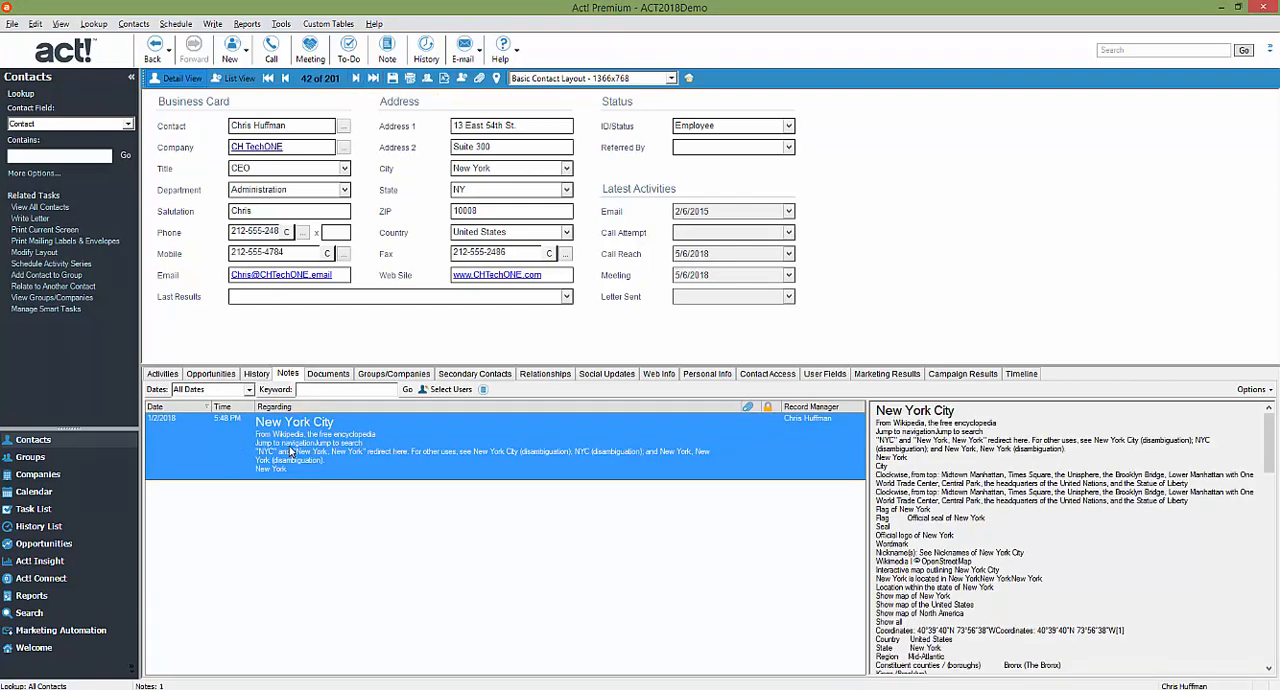
click(356, 80)
click(356, 80)
click(356, 80)
click(356, 80)
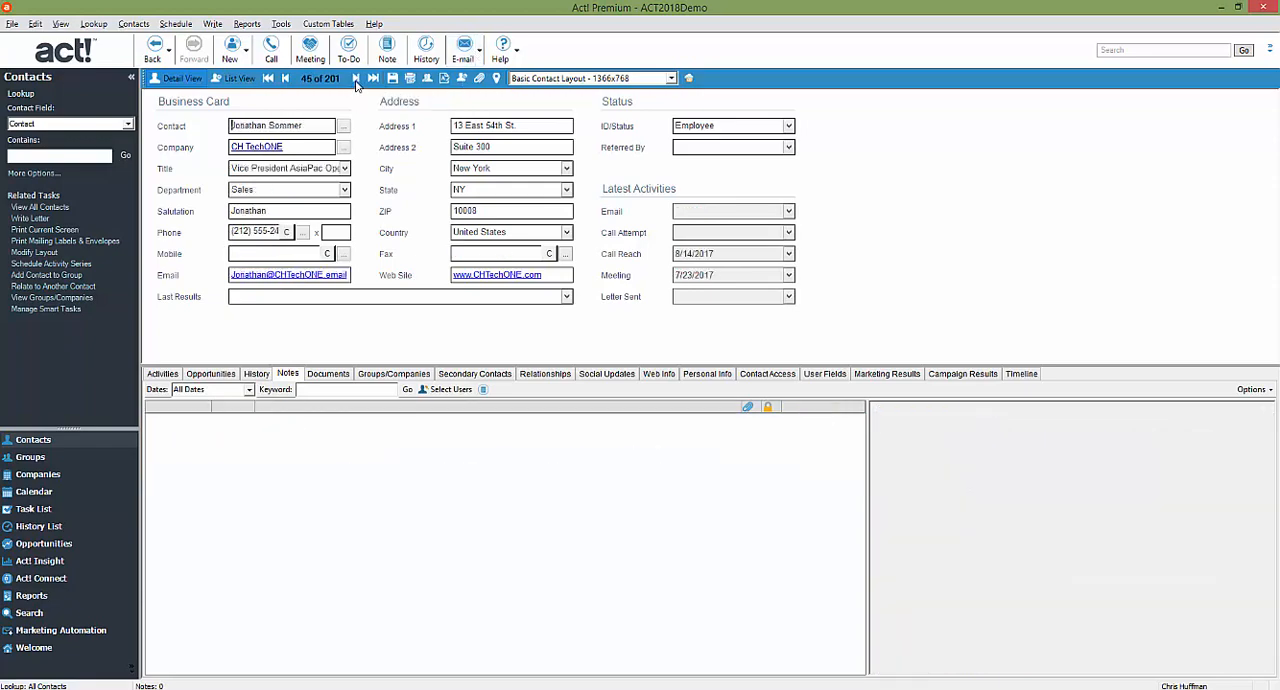
click(356, 80)
click(356, 80)
click(356, 80)
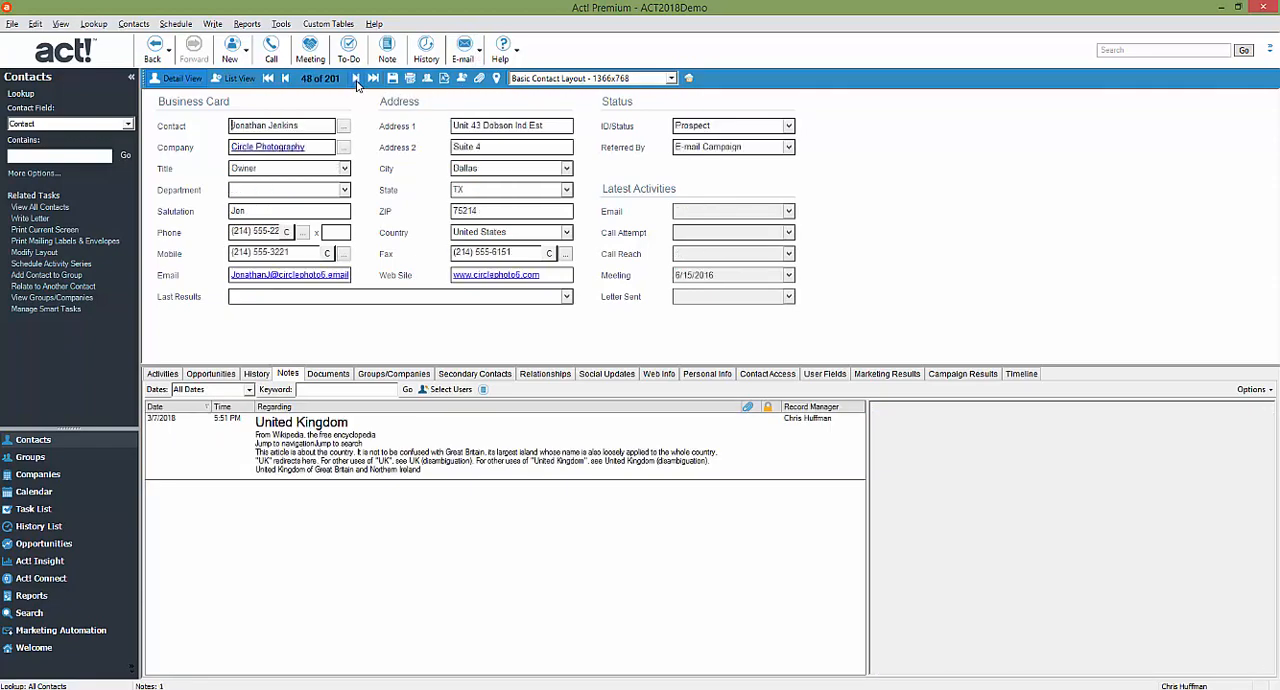
click(356, 80)
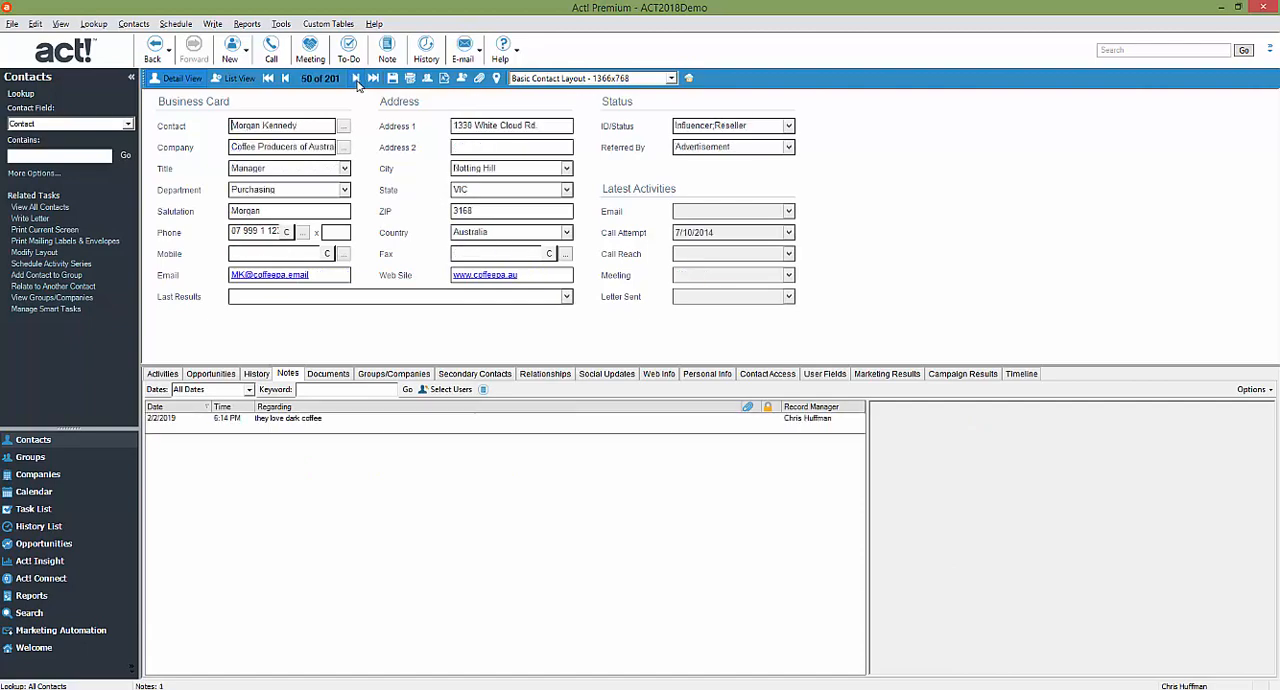
click(356, 80)
click(356, 80)
click(356, 80)
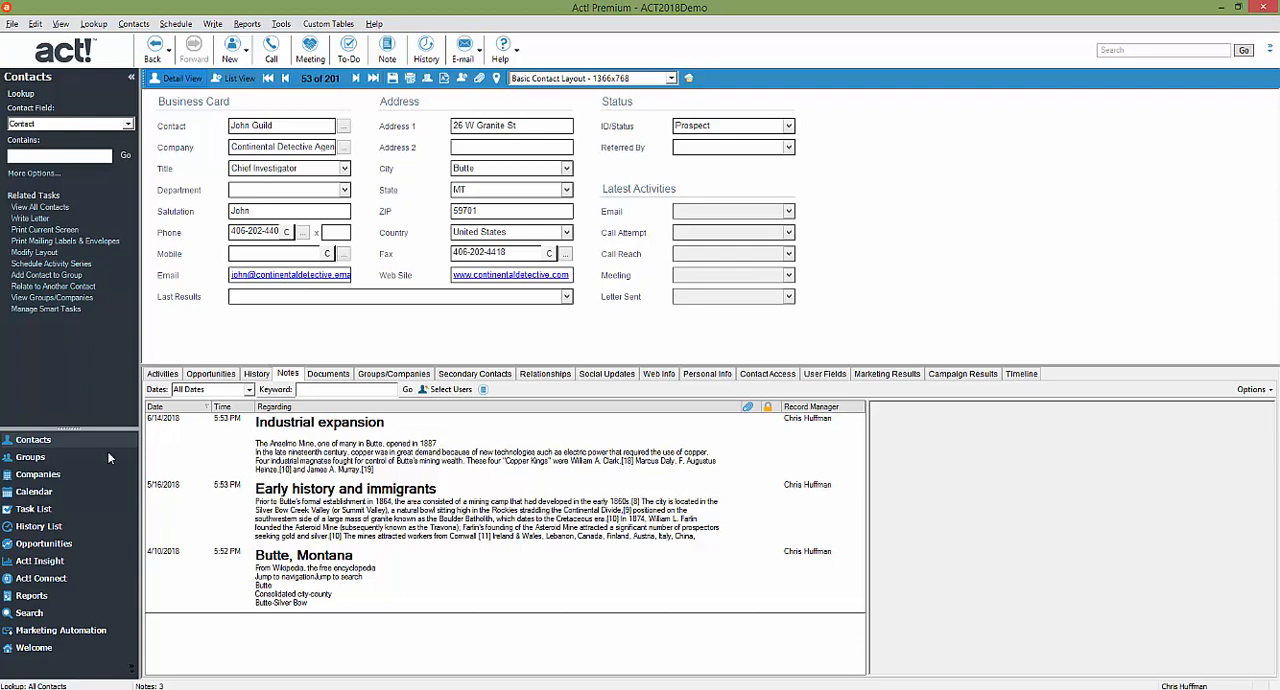
Review the name and dynamic membership criteria of the OAKMerge_Export group without changing its criteria.
click(42, 462)
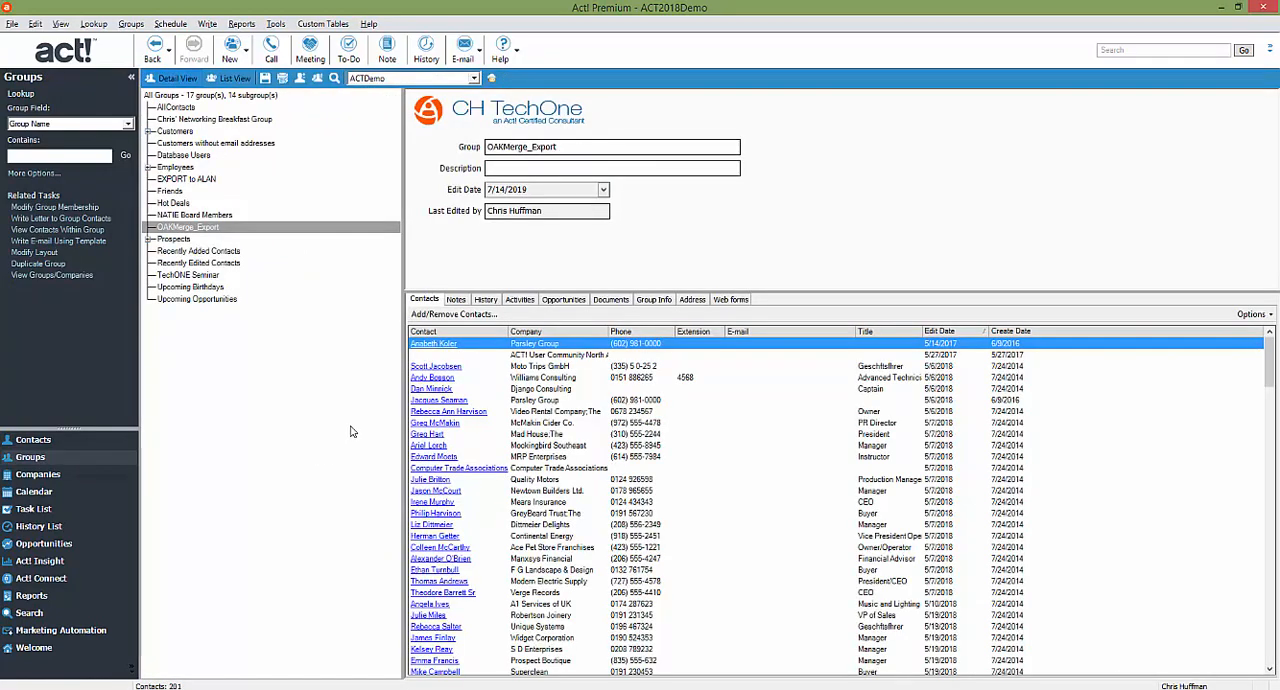
drag(570, 147, 416, 151)
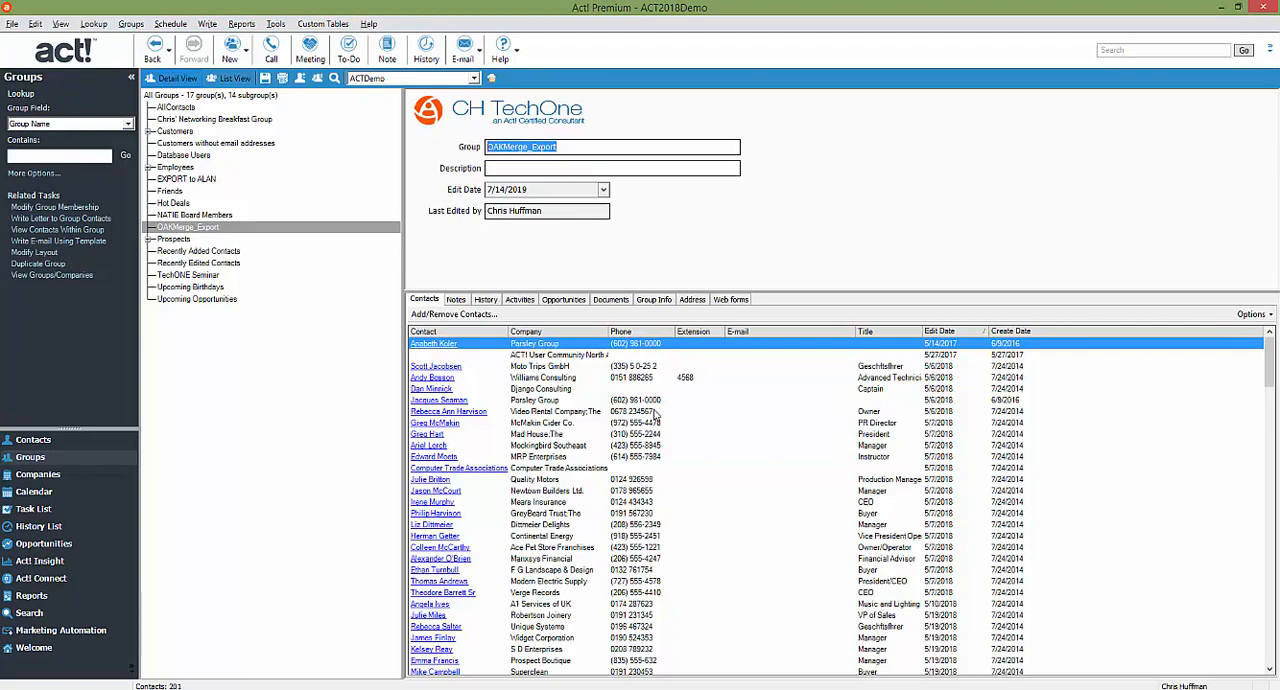
click(470, 314)
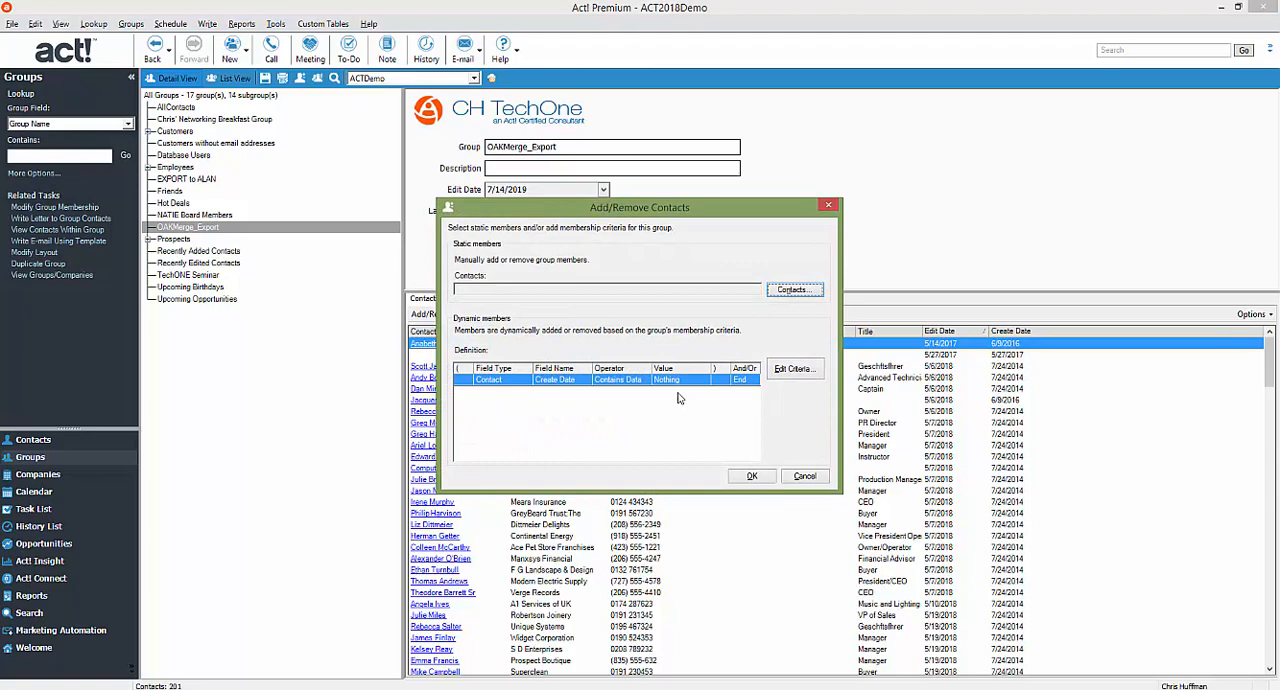
click(795, 370)
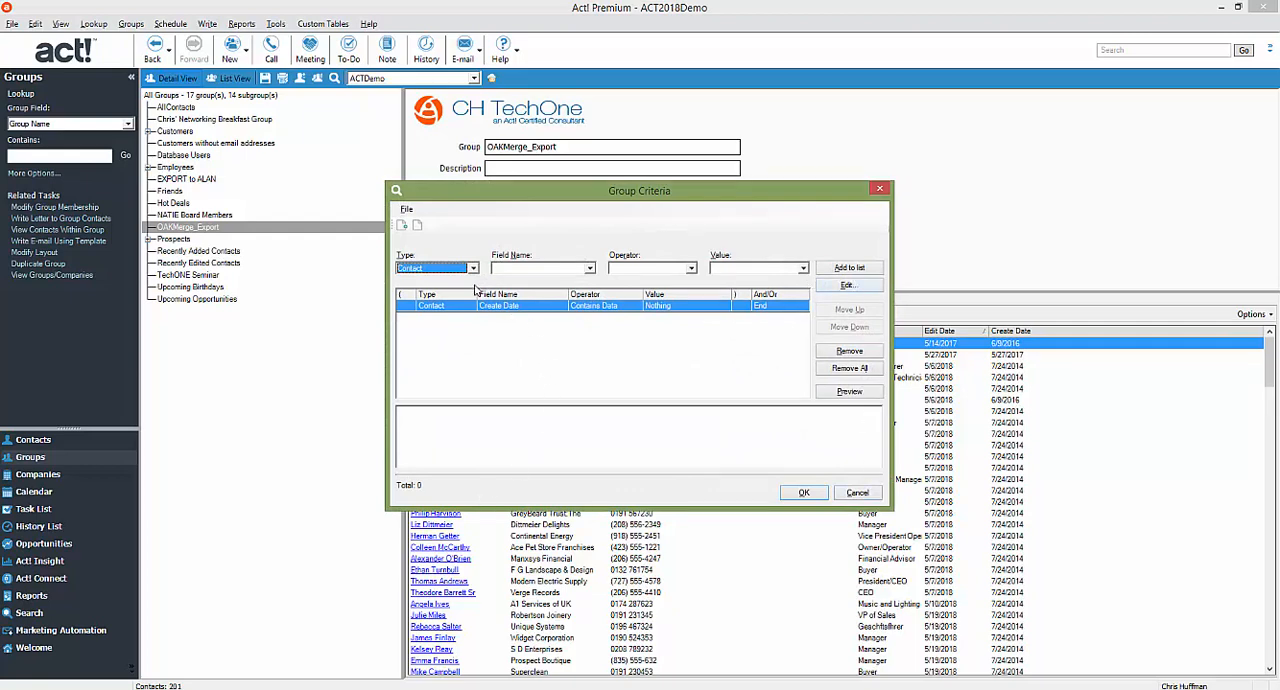
click(851, 495)
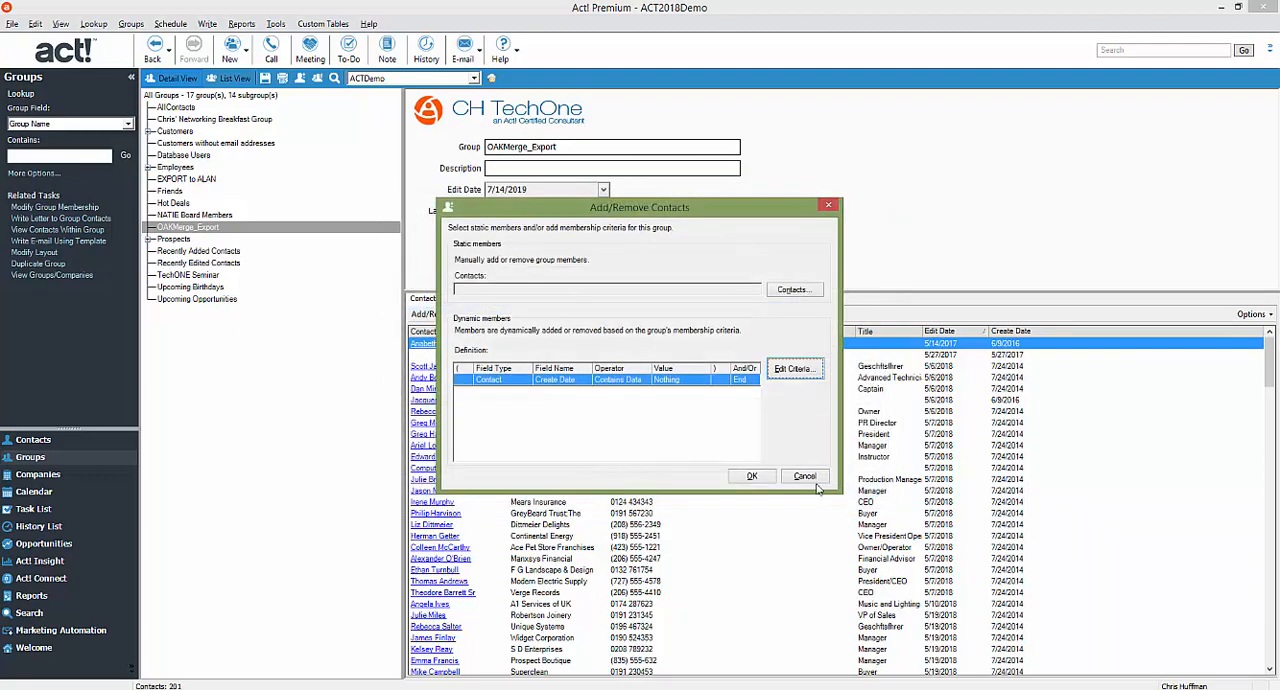
click(752, 476)
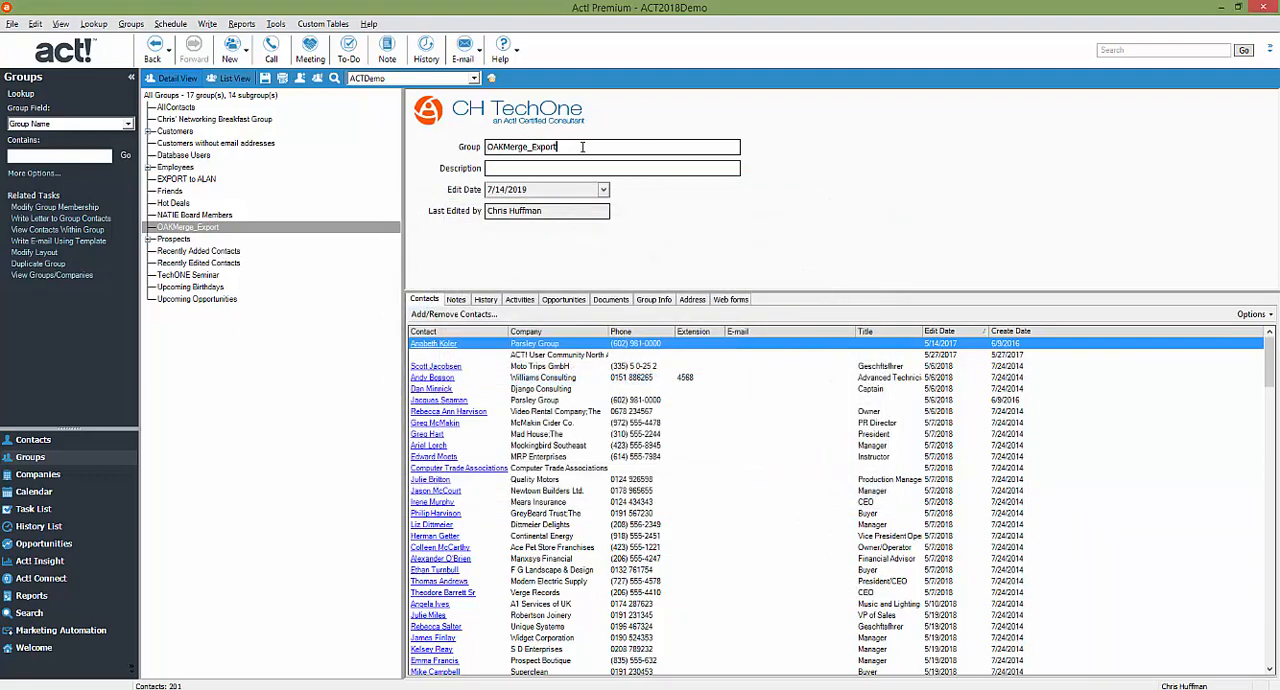
drag(582, 147, 449, 147)
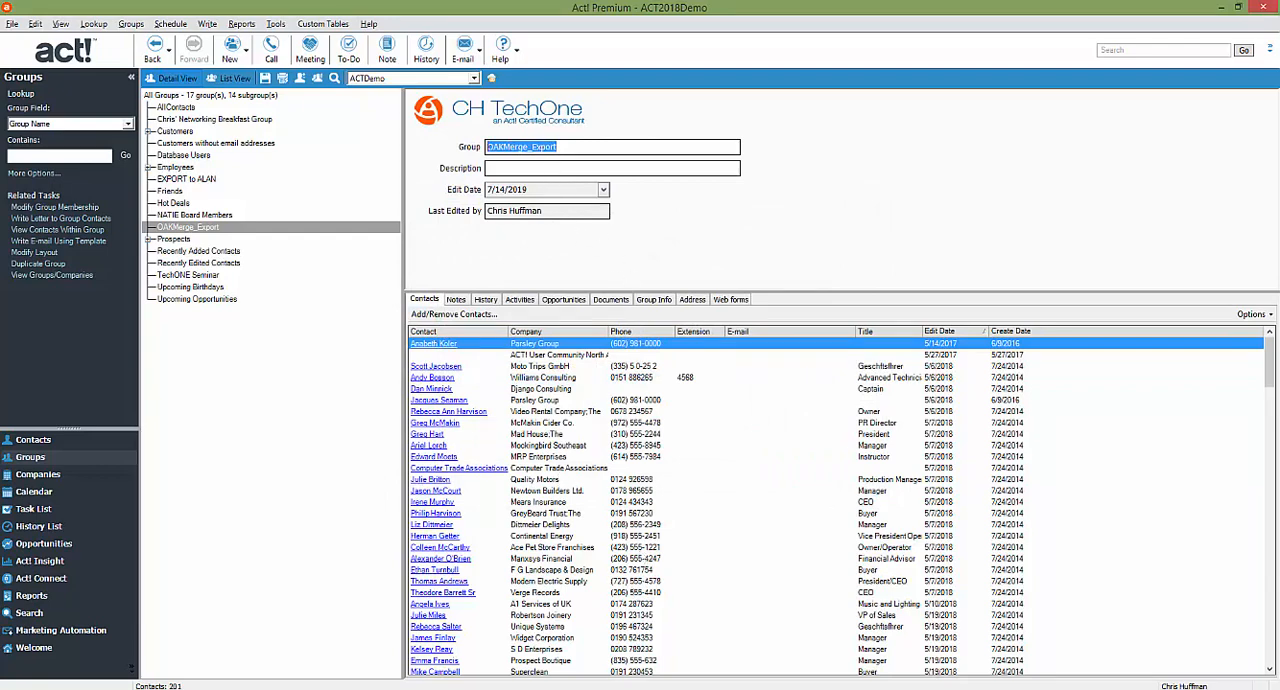
Launch OAK!Merge for ACT! and start a new merge without selecting an existing configuration.
mouse_move(342, 688)
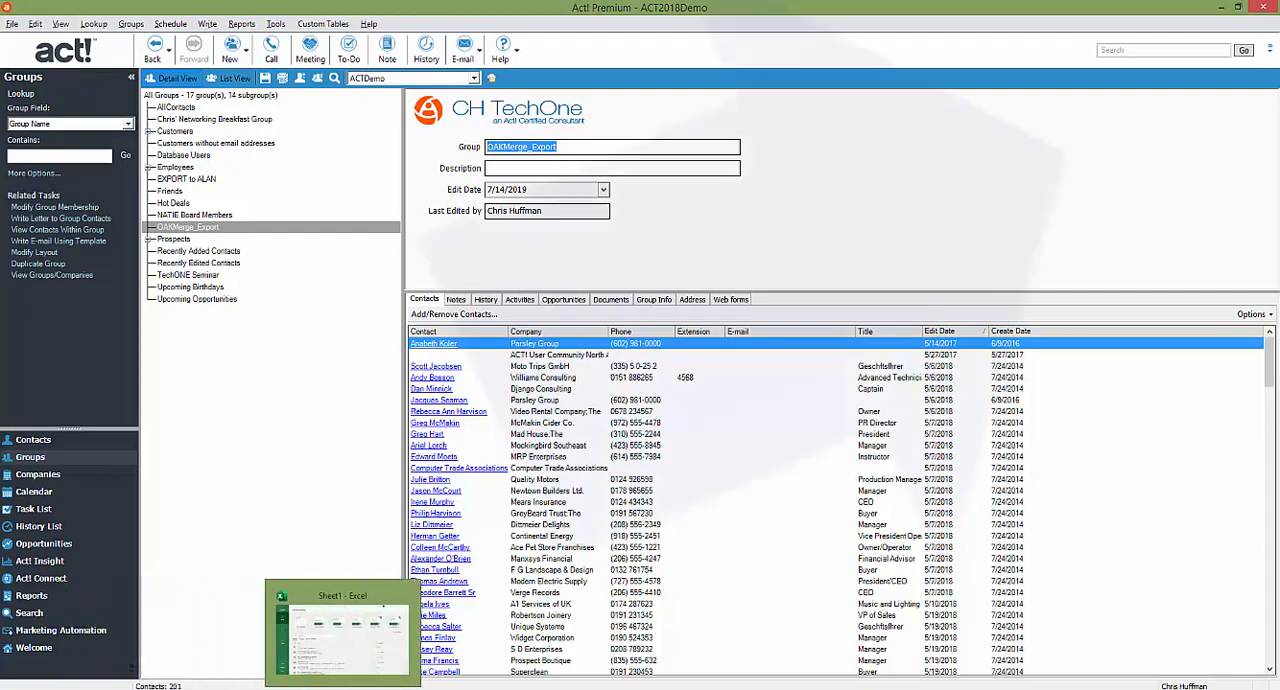
key(super)
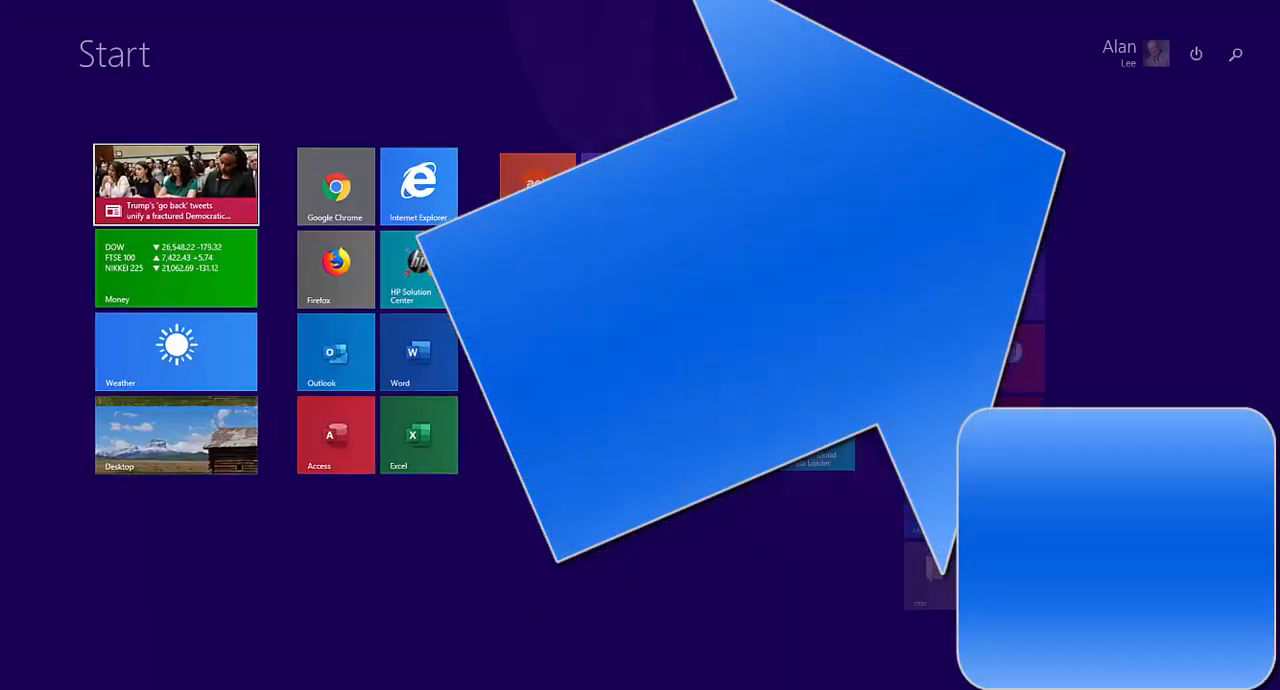
text(oak!Merge for ACT!)
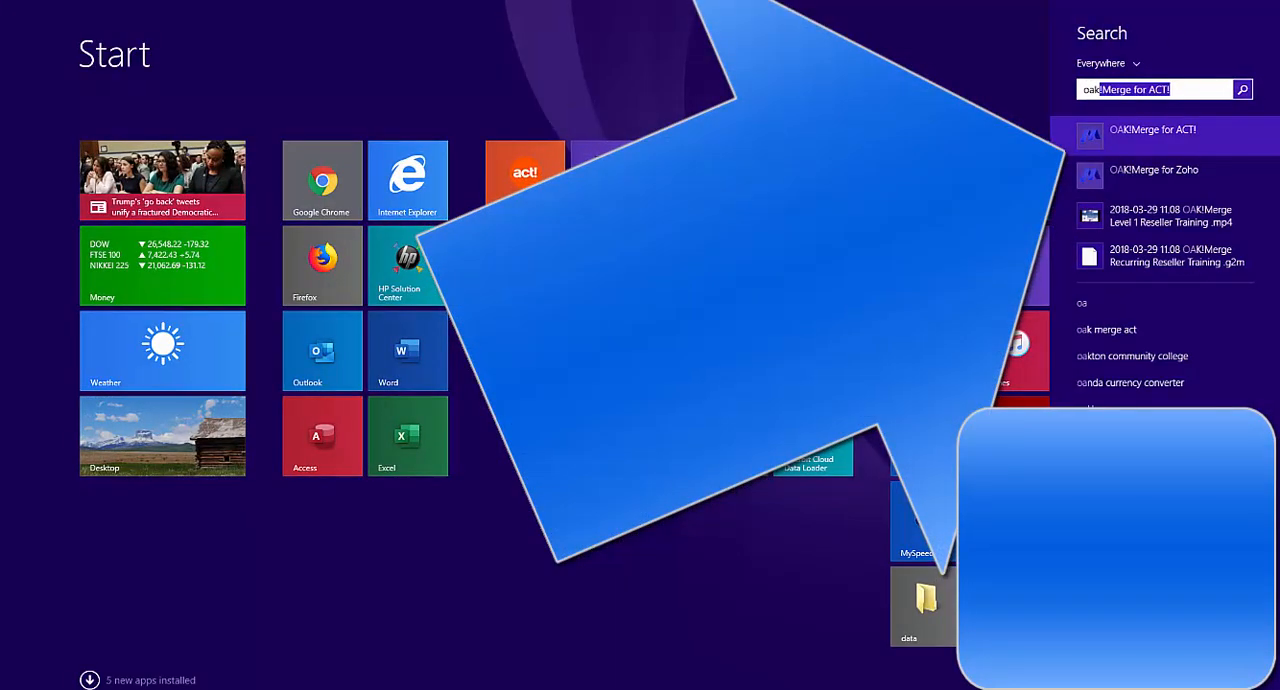
key(Return)
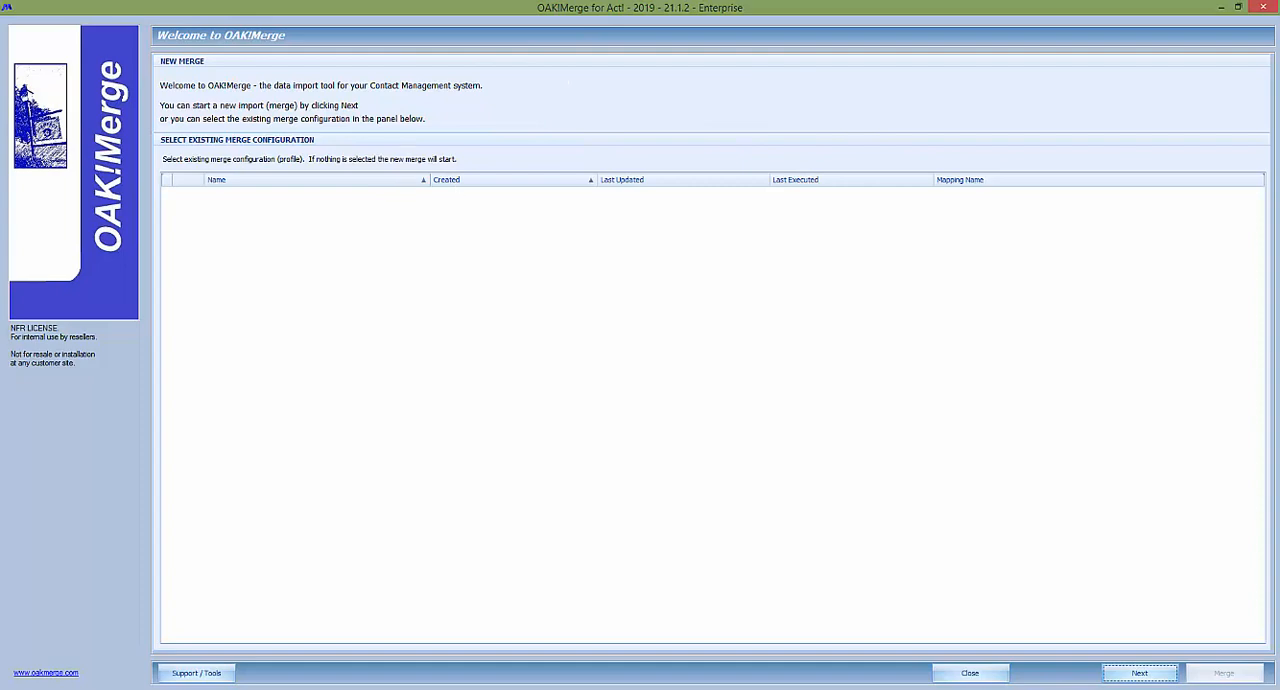
click(1138, 673)
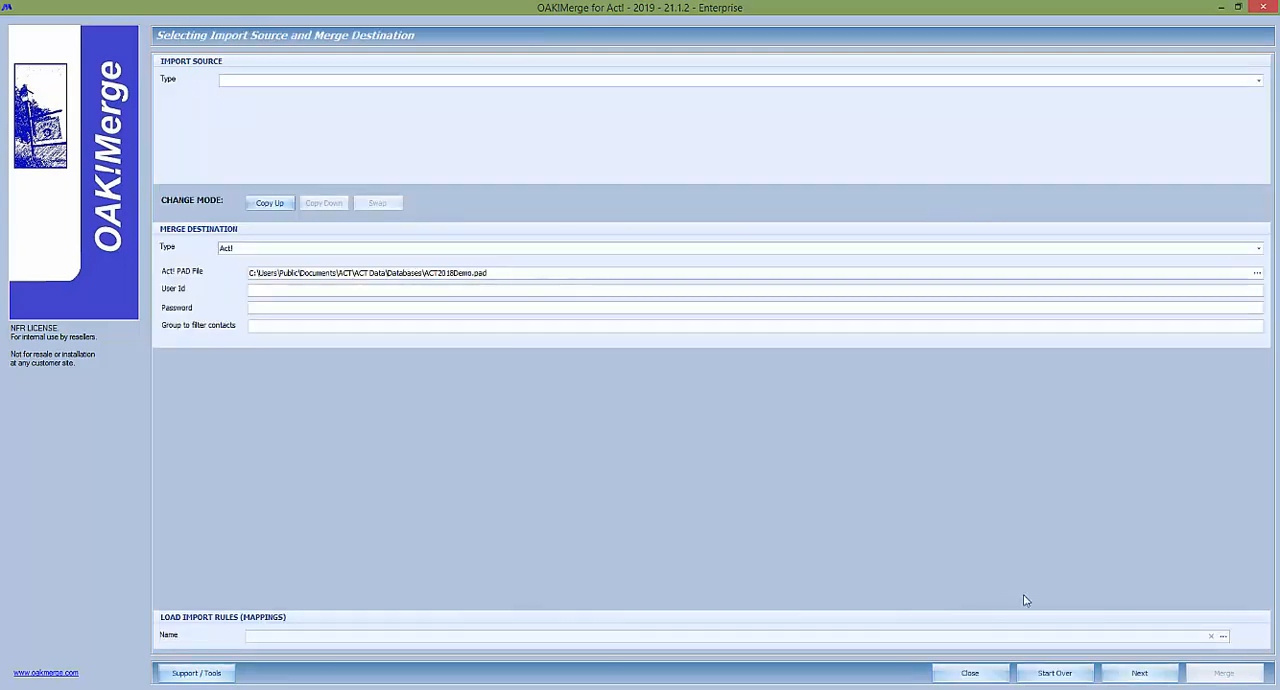
click(196, 674)
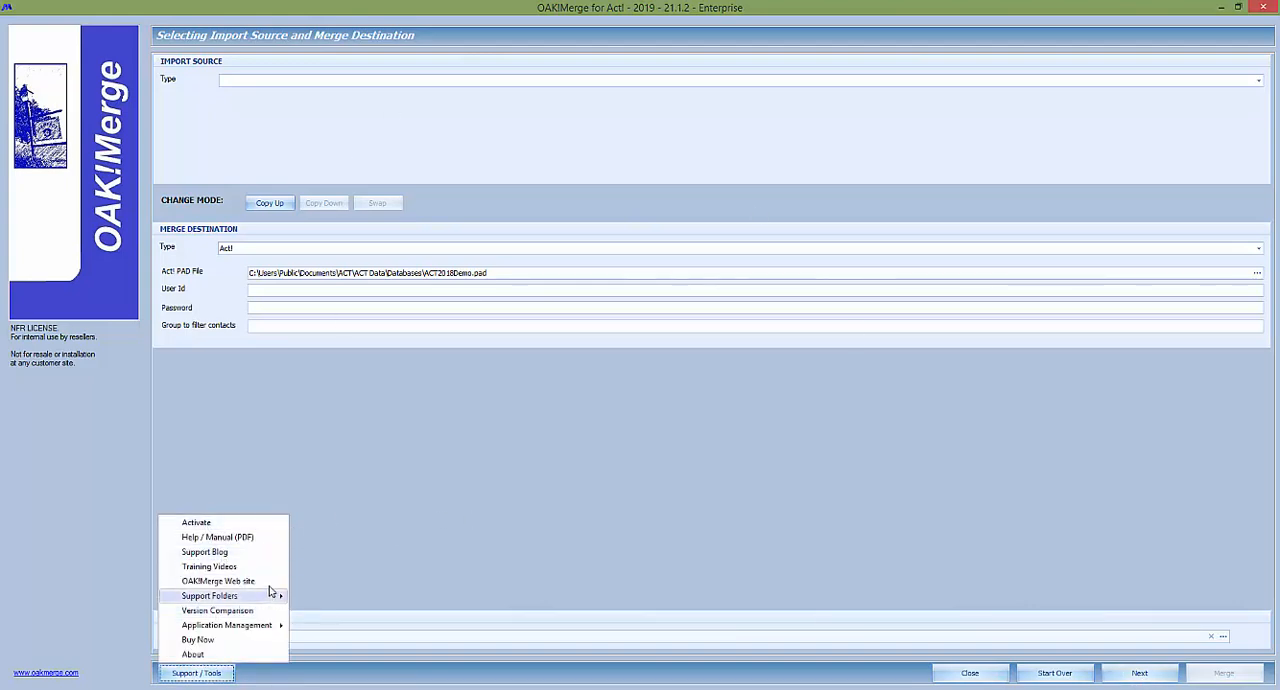
mouse_move(254, 597)
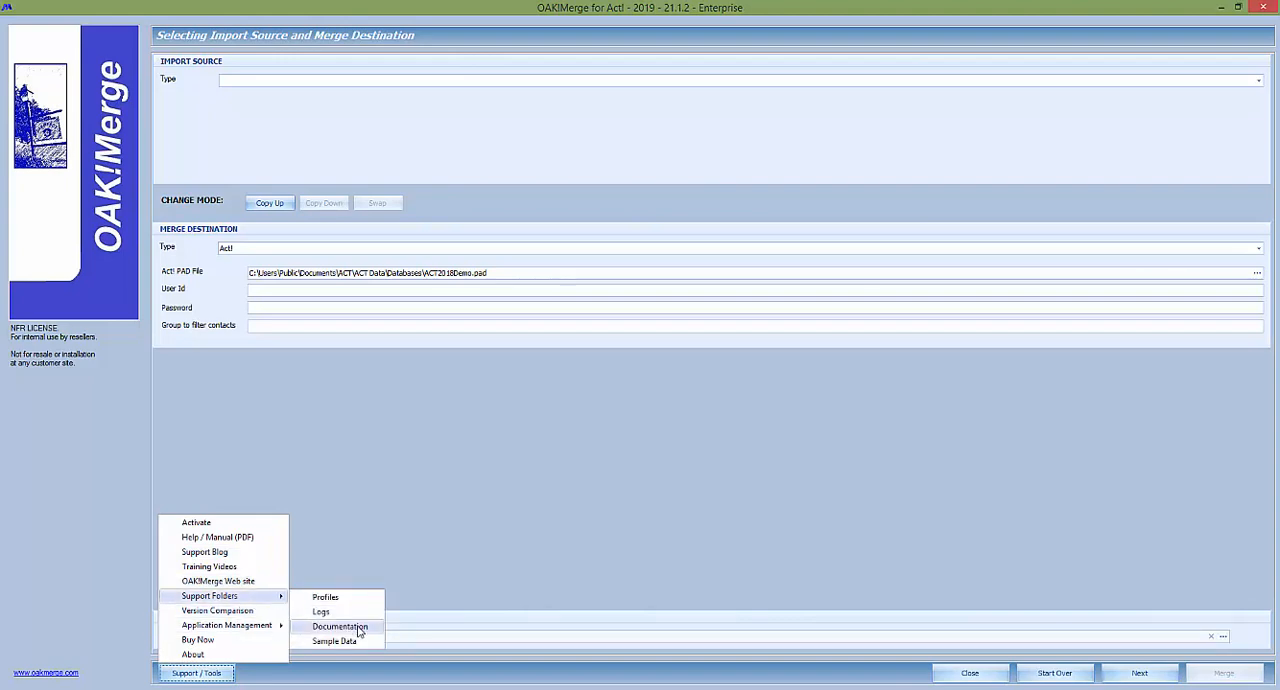
click(459, 513)
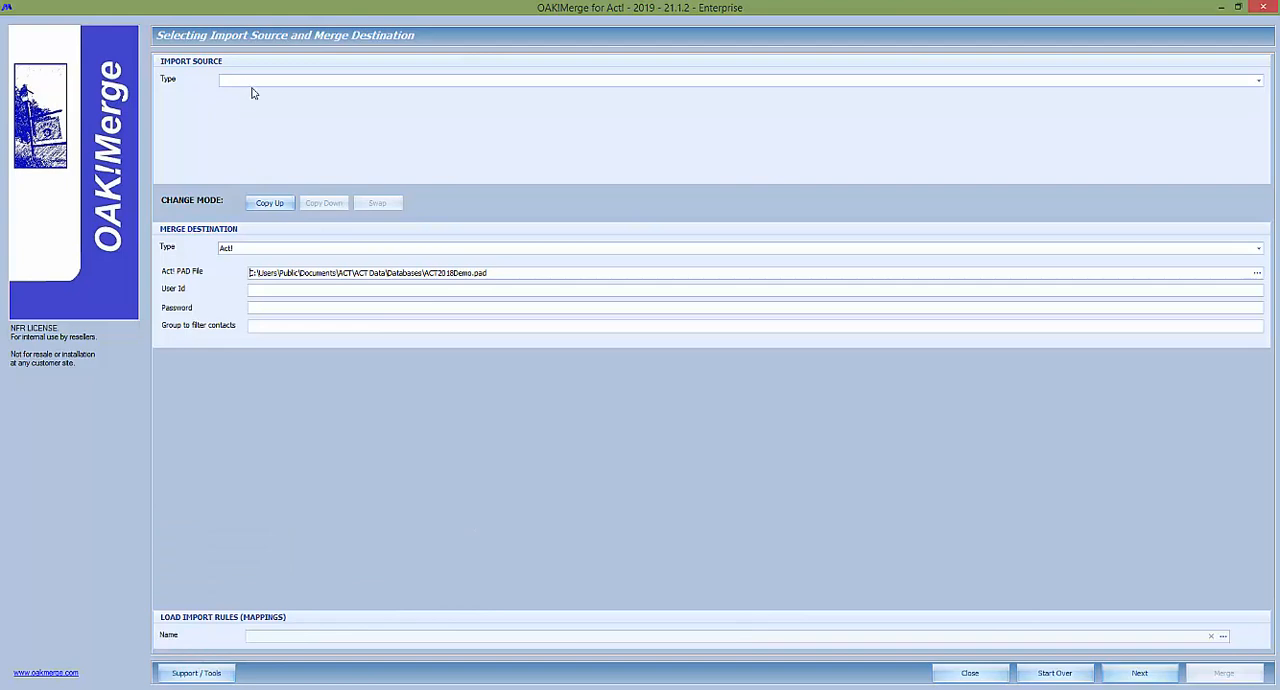
Copy the ACT2018Demo.pad merge destination up to the import source, and set the destination type to Delimited File (csv or txt).
drag(495, 276, 189, 265)
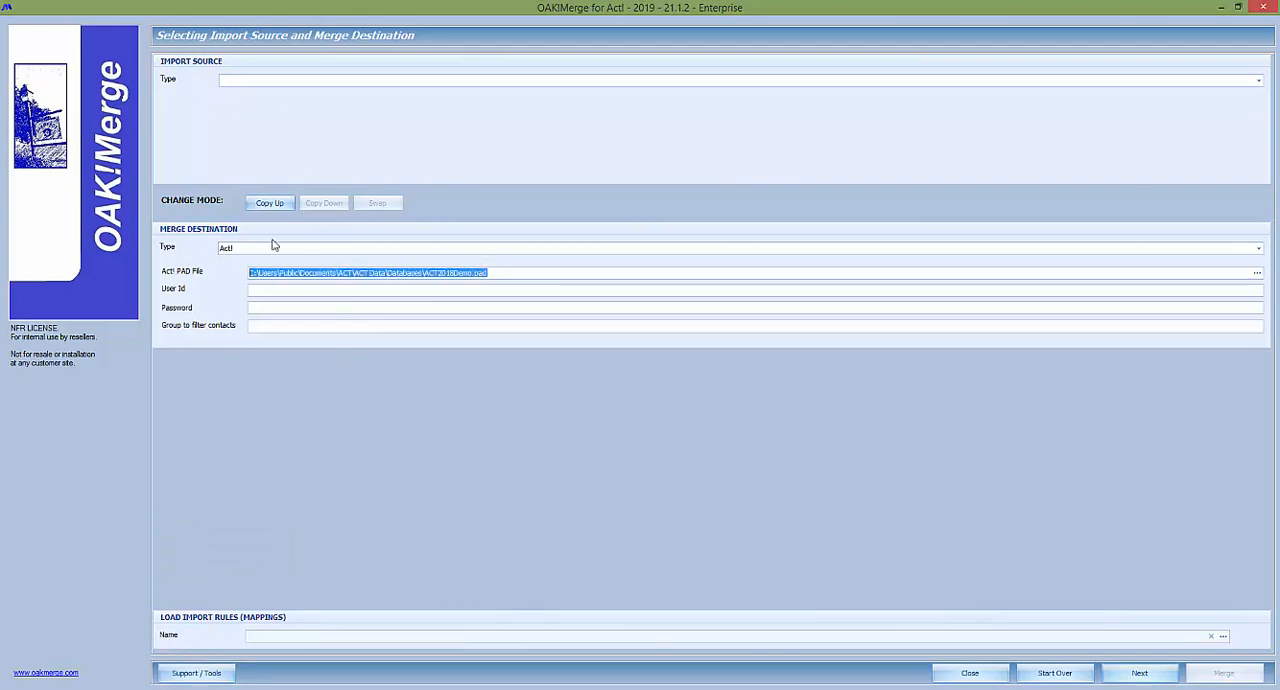
click(269, 203)
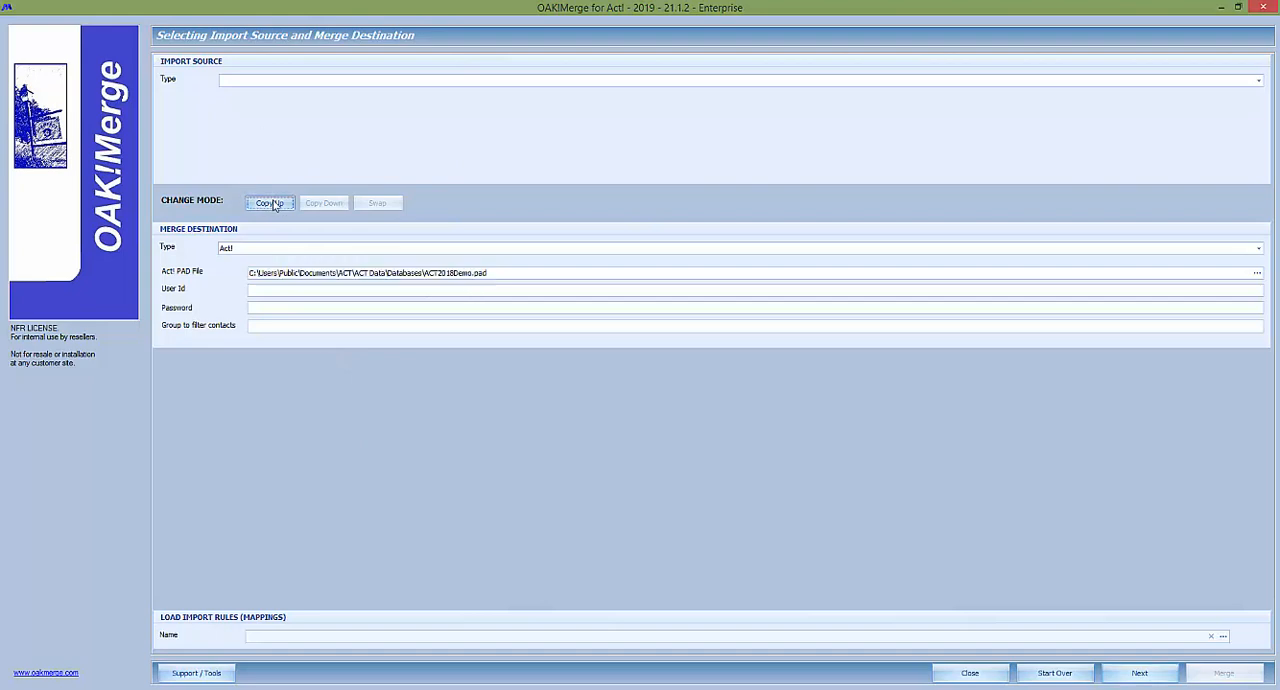
click(286, 250)
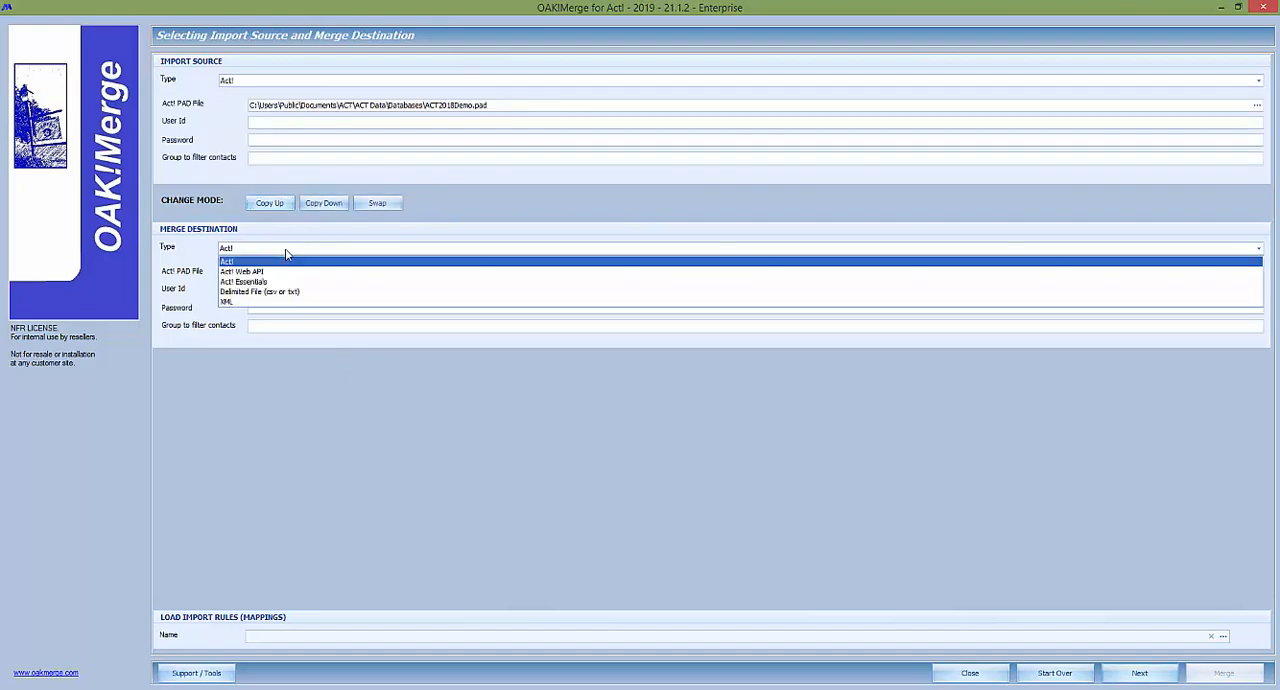
click(255, 292)
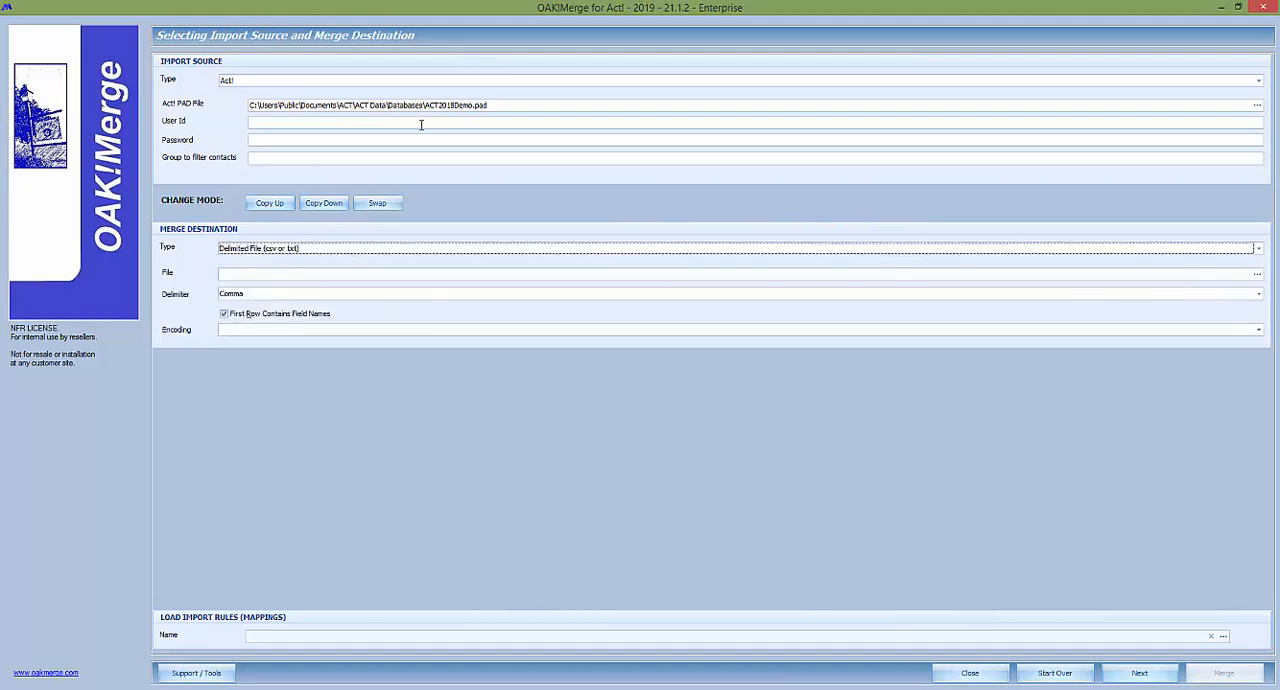
drag(498, 105, 238, 105)
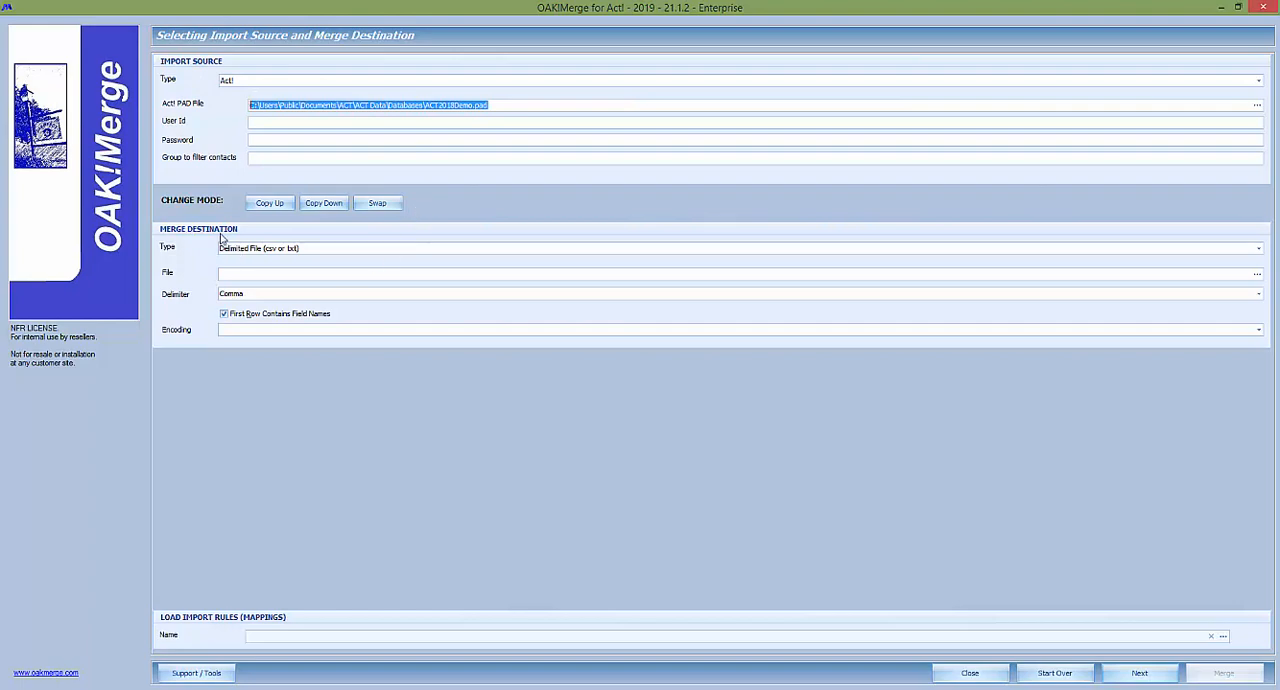
click(276, 252)
click(276, 252)
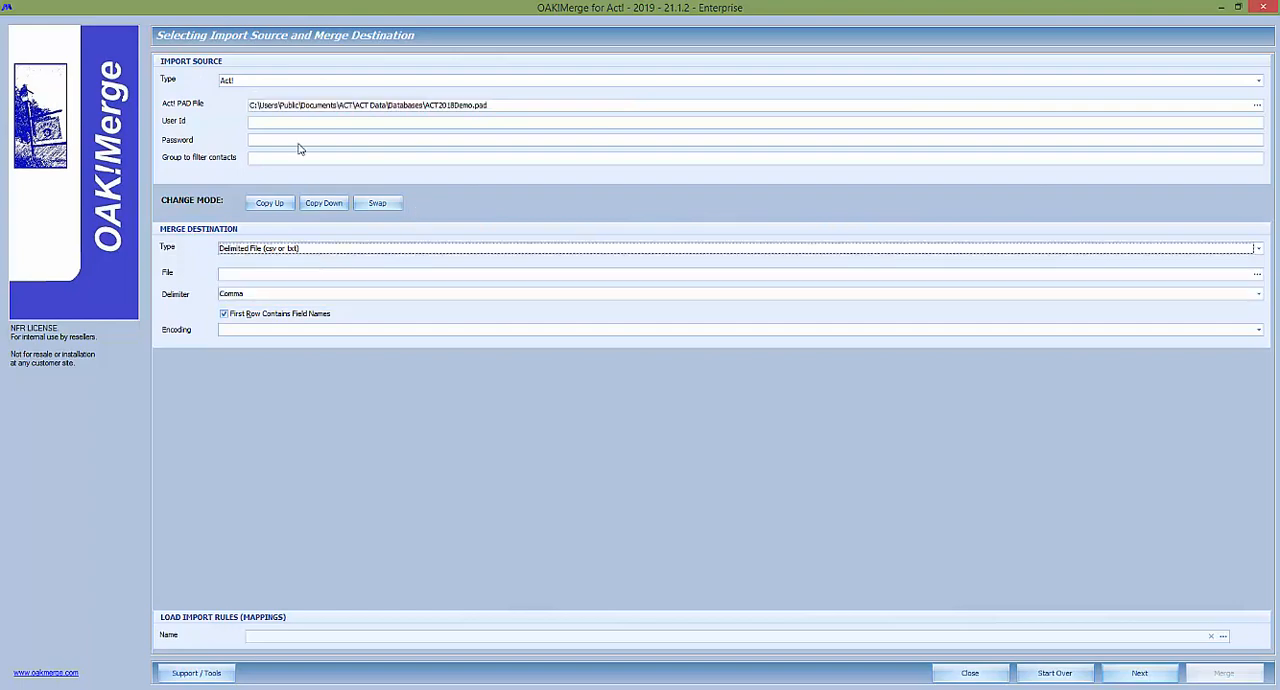
Set the destination file to notes-demo.csv in the C:\E Tech Systems\data out of act folder.
click(255, 275)
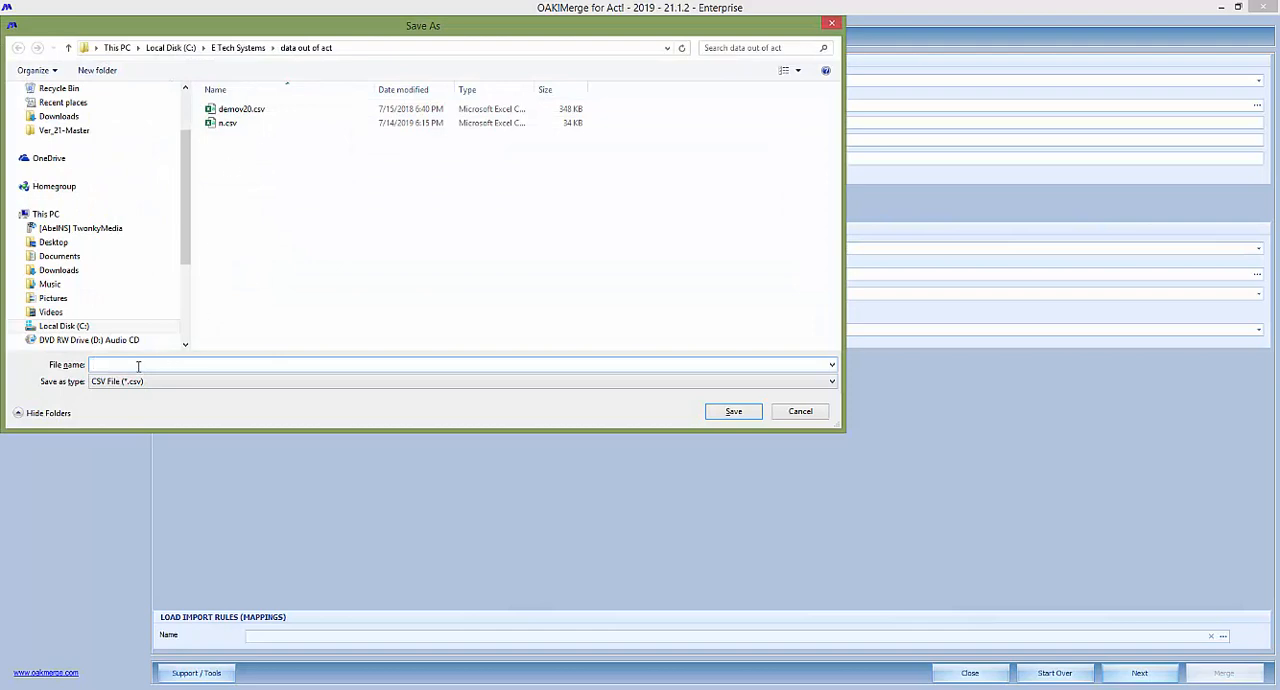
text(notes-demo)
key(Return)
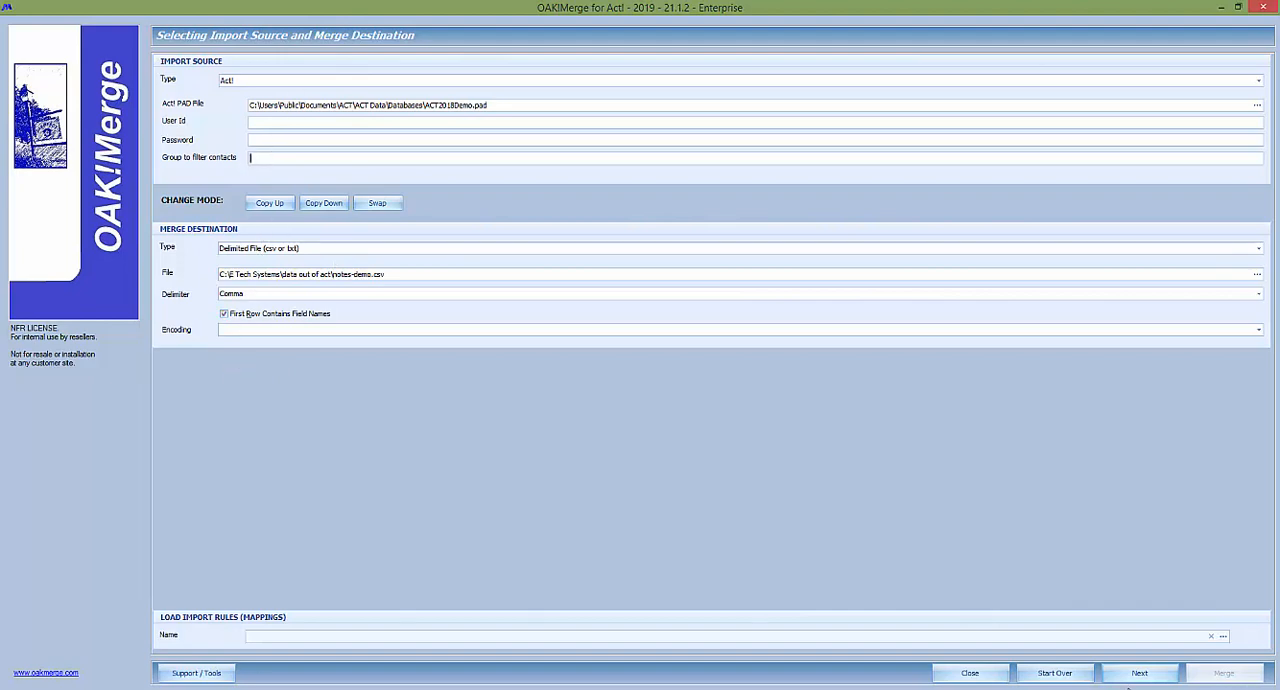
Proceed to the merge rules and choose Notes as both the delimited file table and the Act! table.
click(1140, 673)
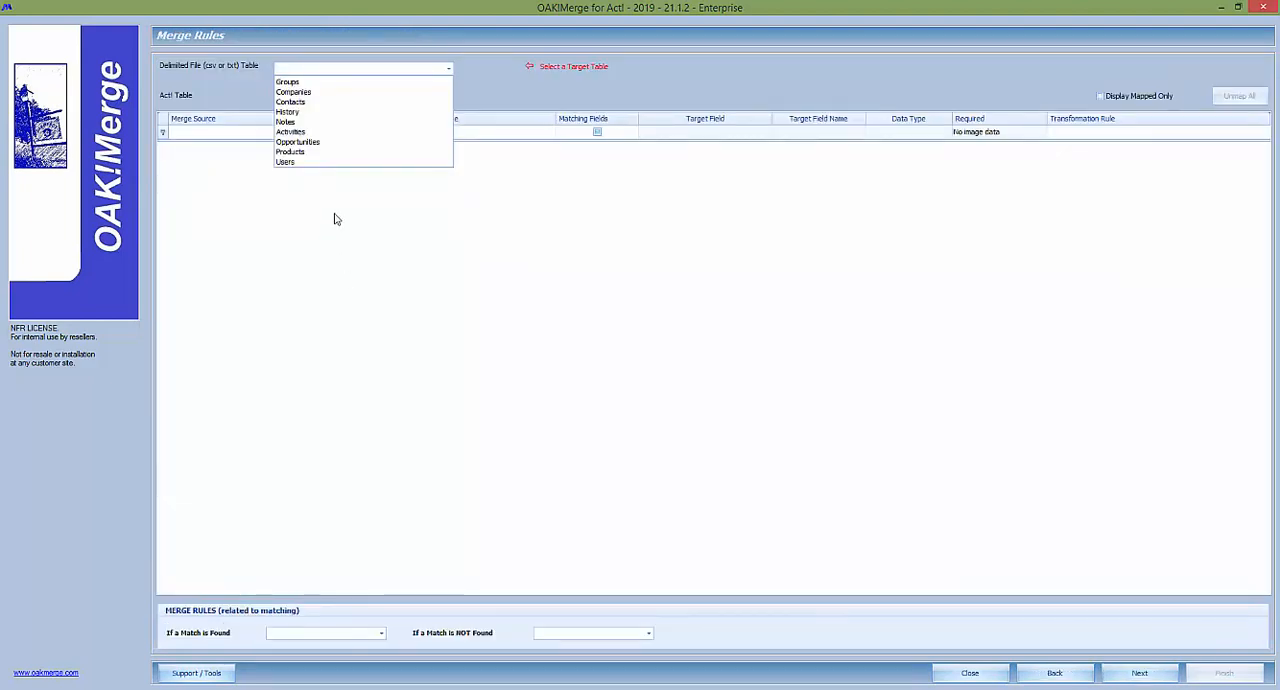
click(290, 121)
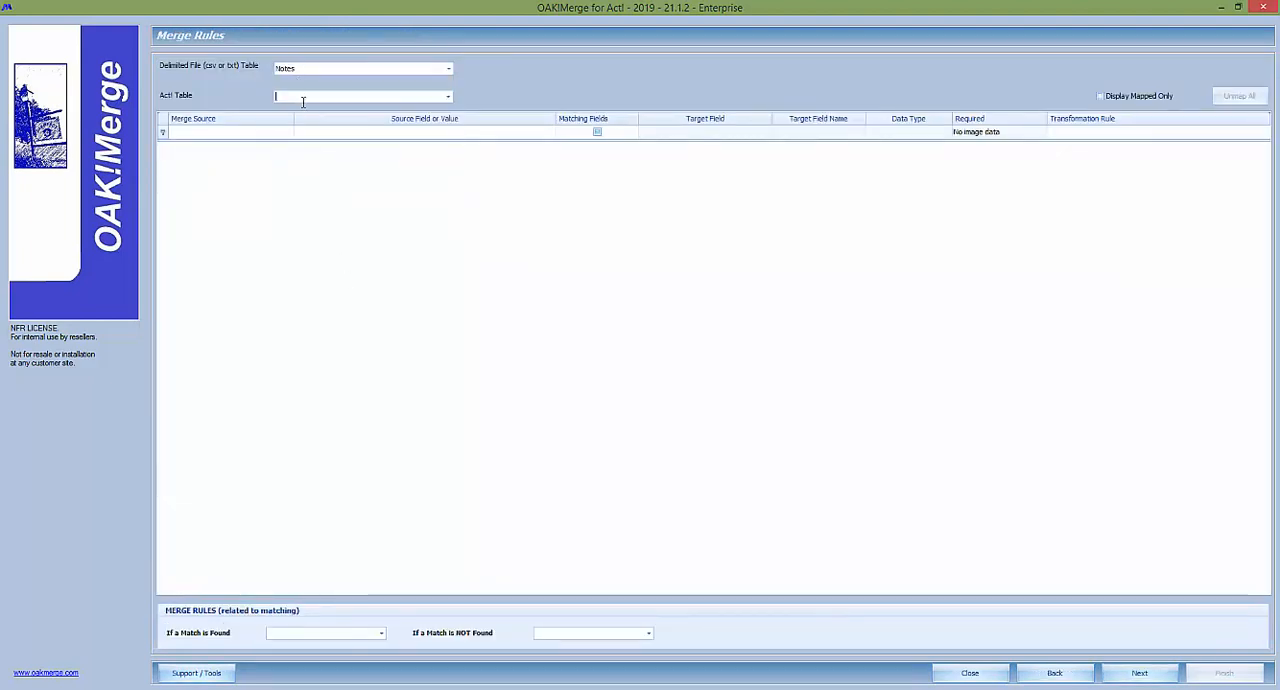
click(447, 97)
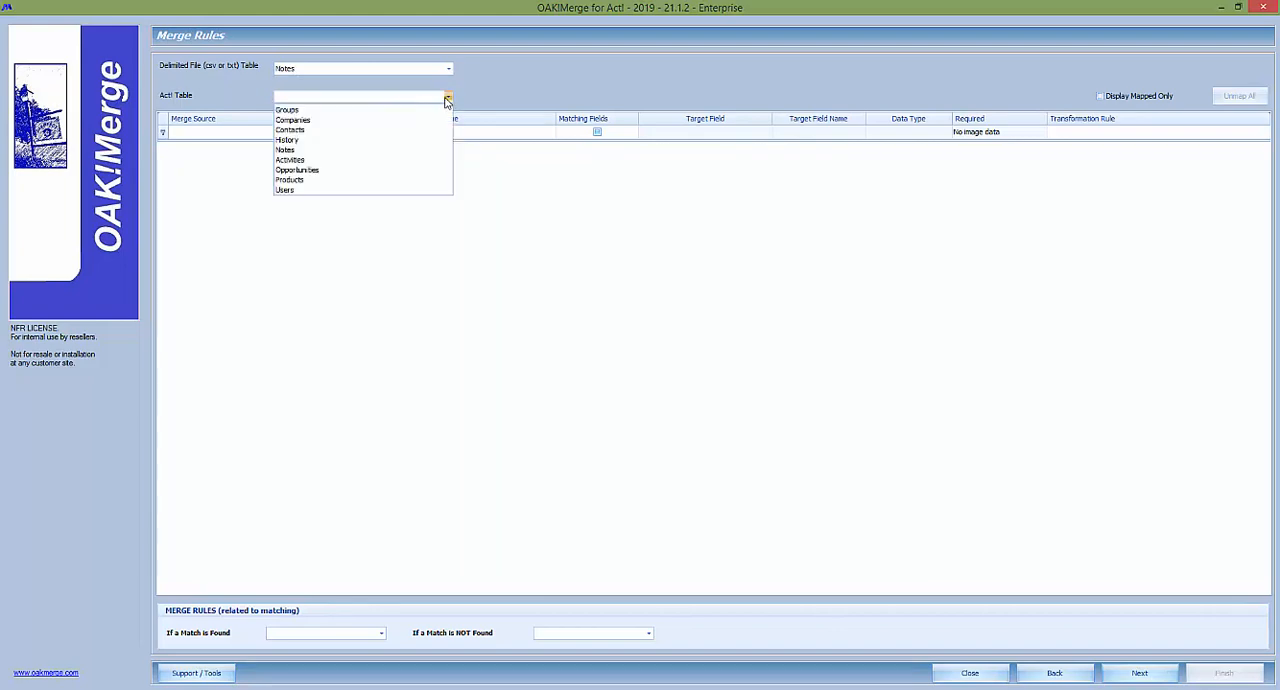
click(298, 149)
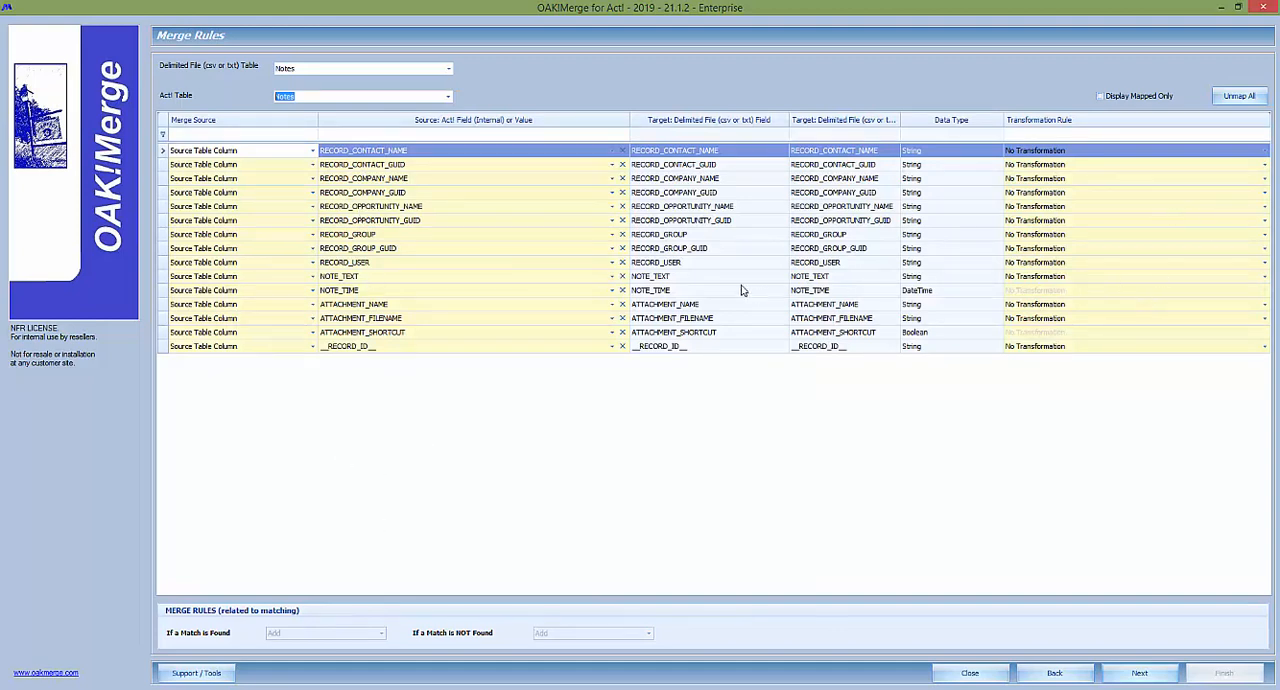
Set the transformation rule of the NOTE_TEXT field to Transform RTF to plain text.
click(697, 281)
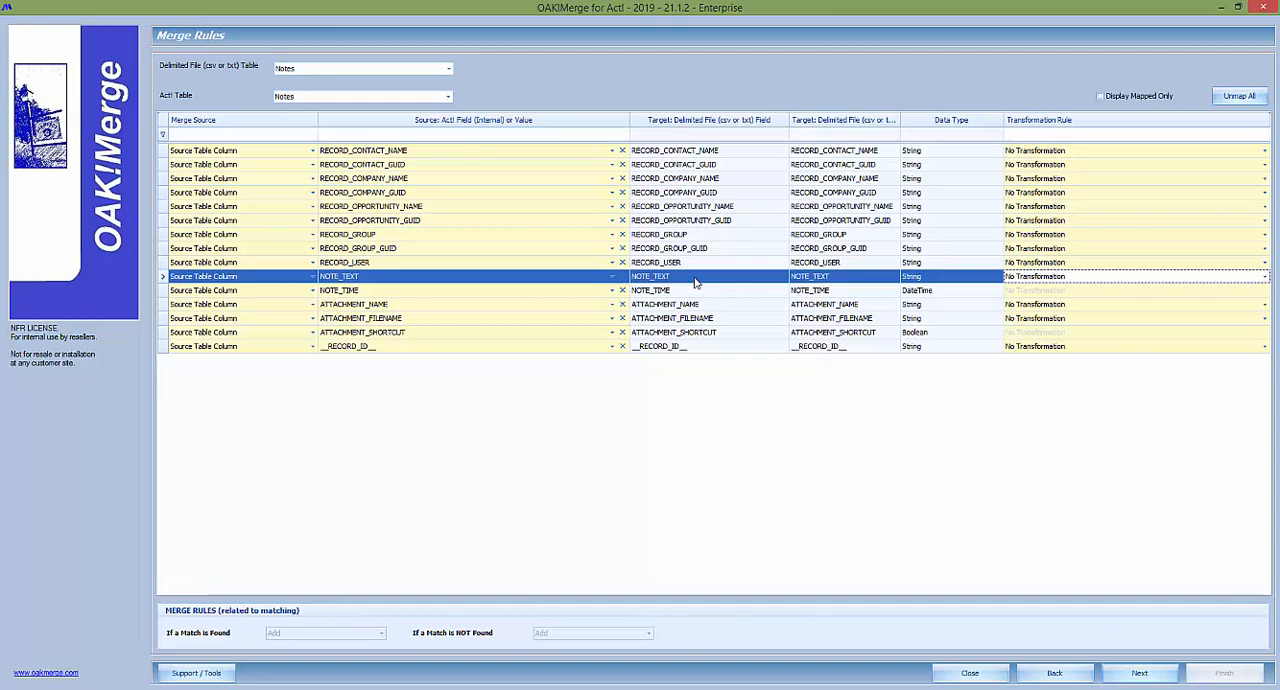
click(1116, 281)
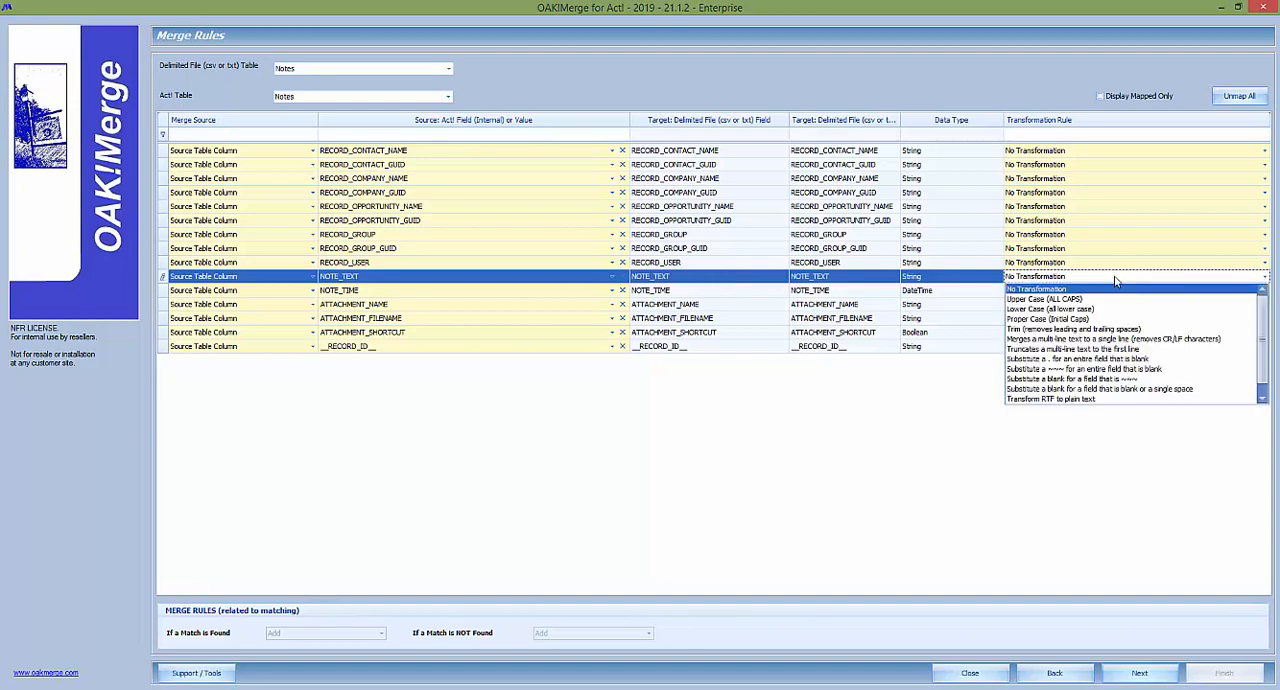
click(1076, 400)
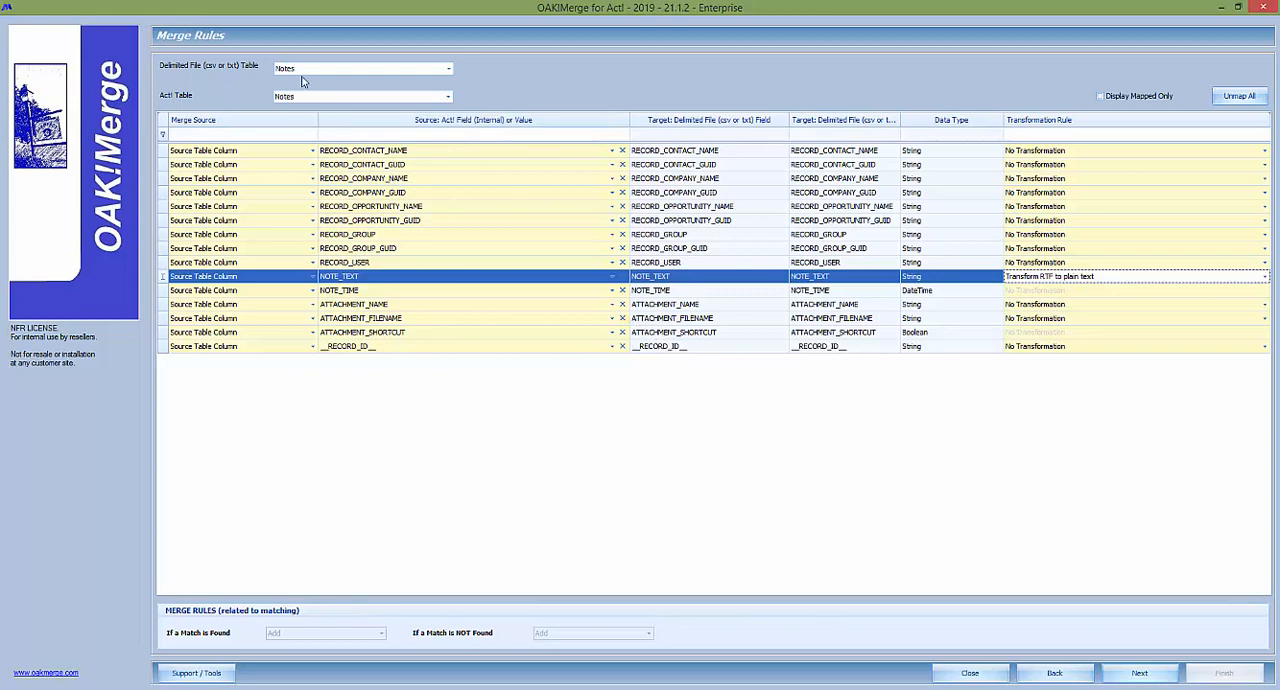
Proceed to the execution options and run the merge in Validate / Preview mode.
click(1139, 673)
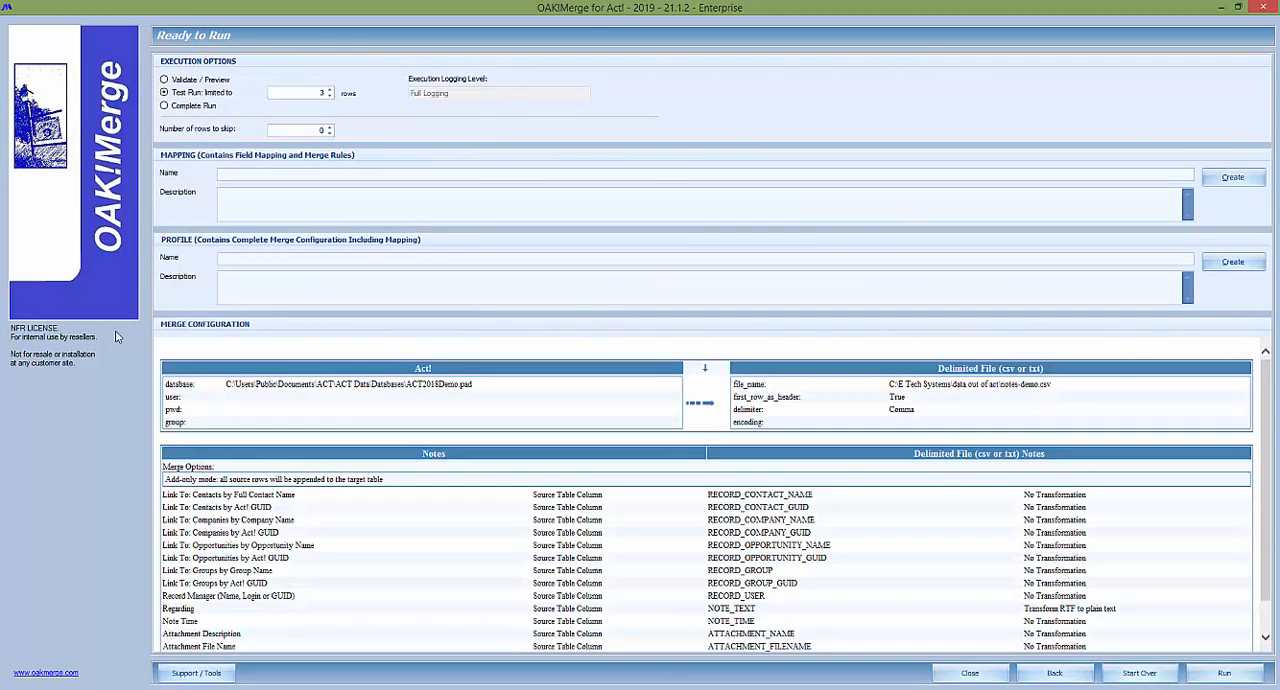
click(186, 80)
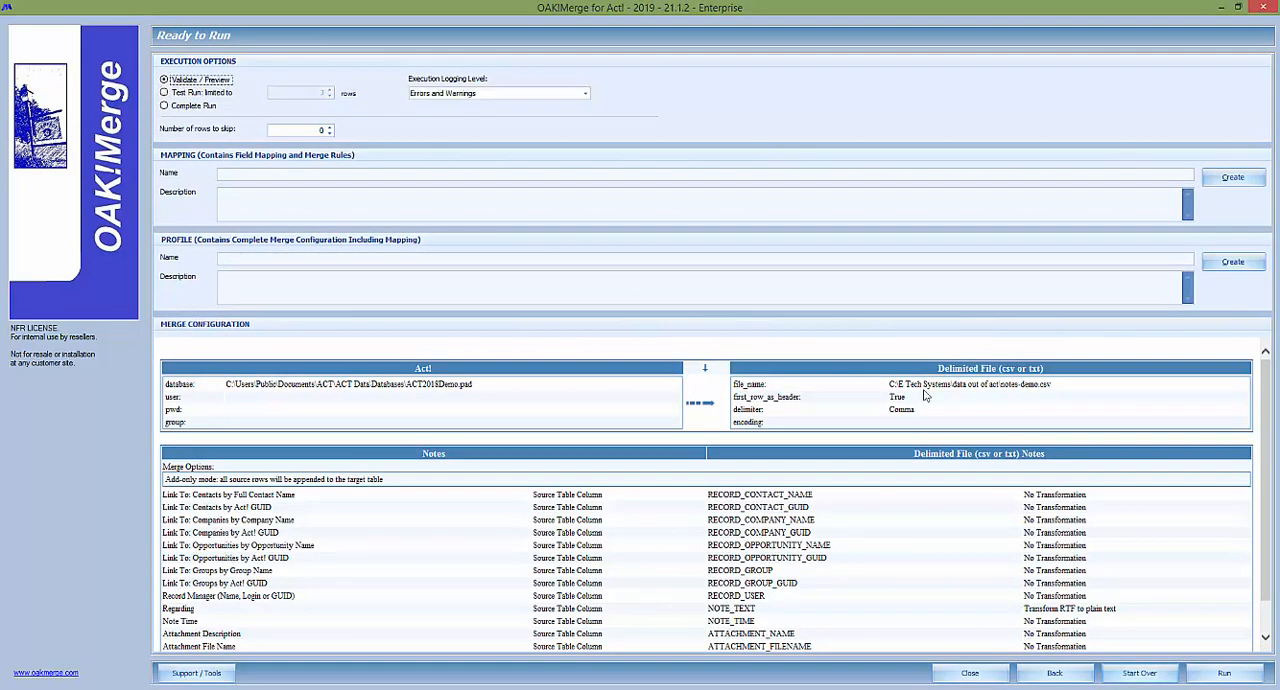
click(1224, 676)
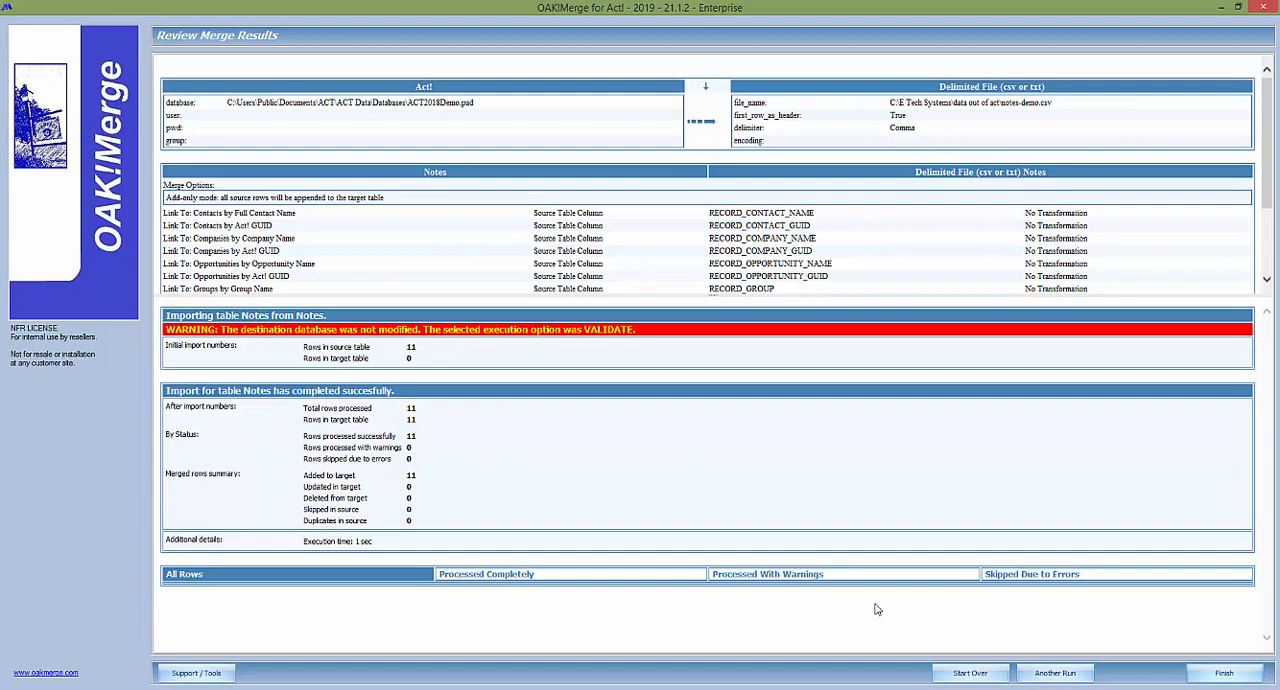
Start another run of the merge as a Complete Run with the logging level Errors and Warnings.
click(1056, 674)
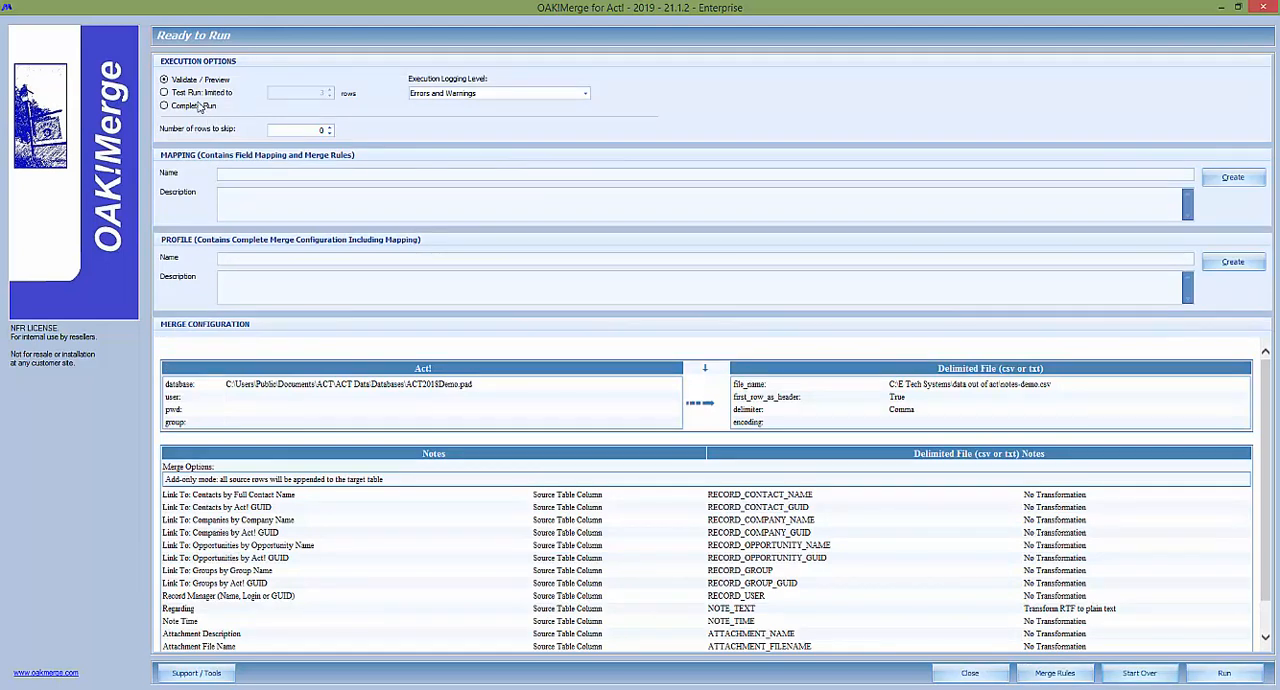
click(197, 94)
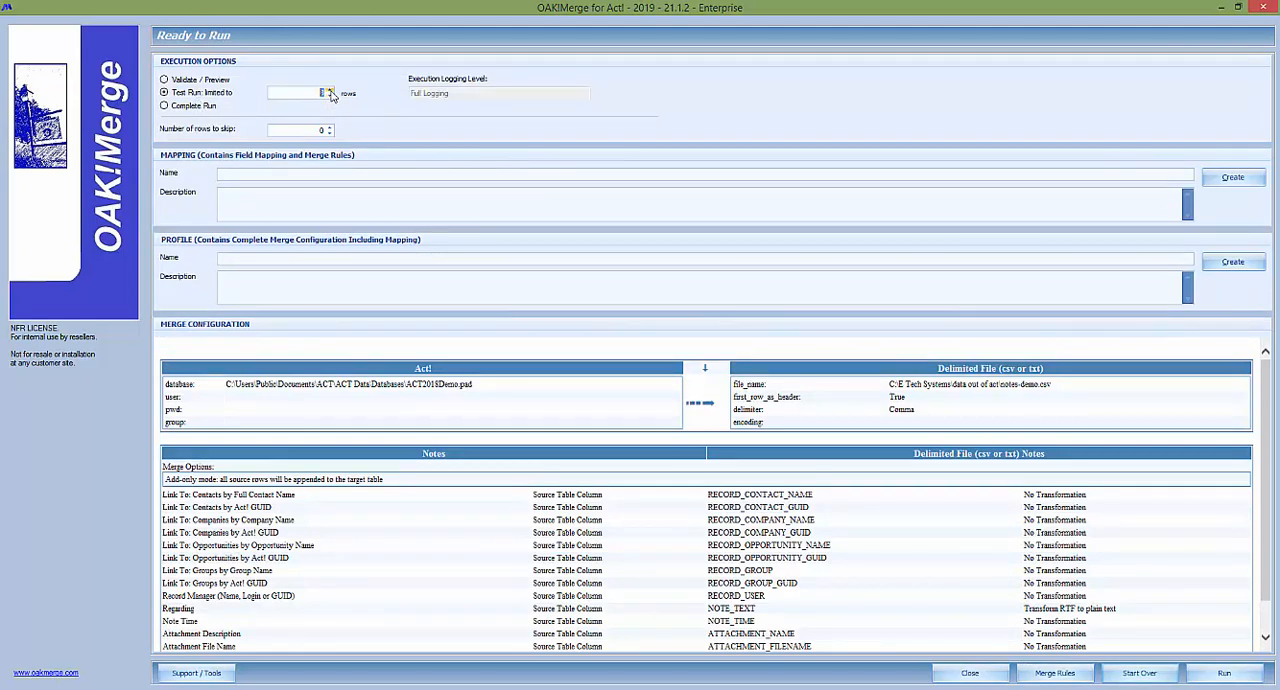
click(165, 107)
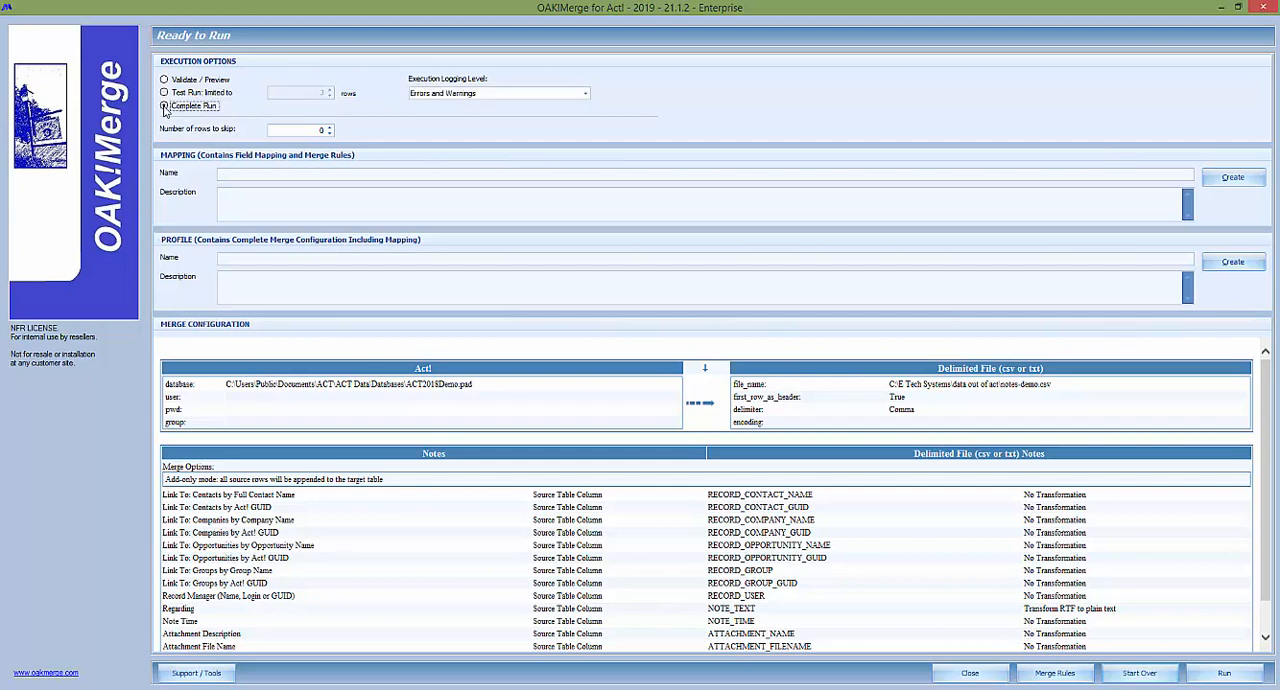
click(464, 94)
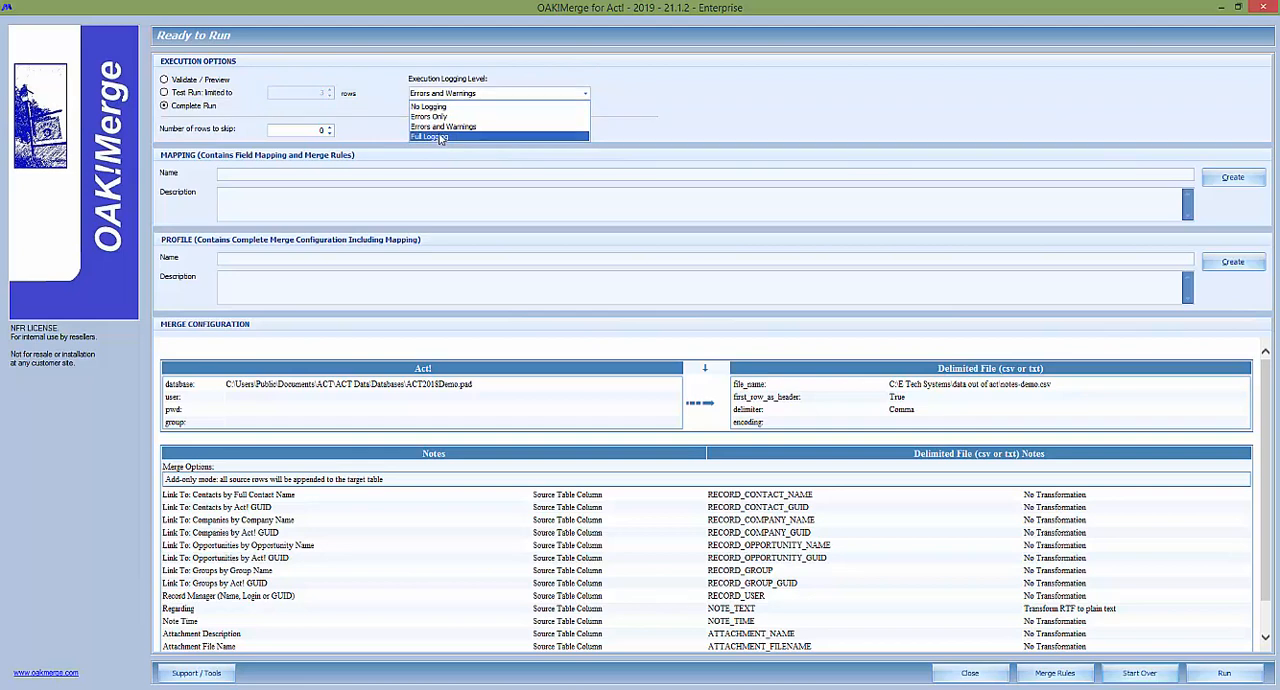
click(453, 128)
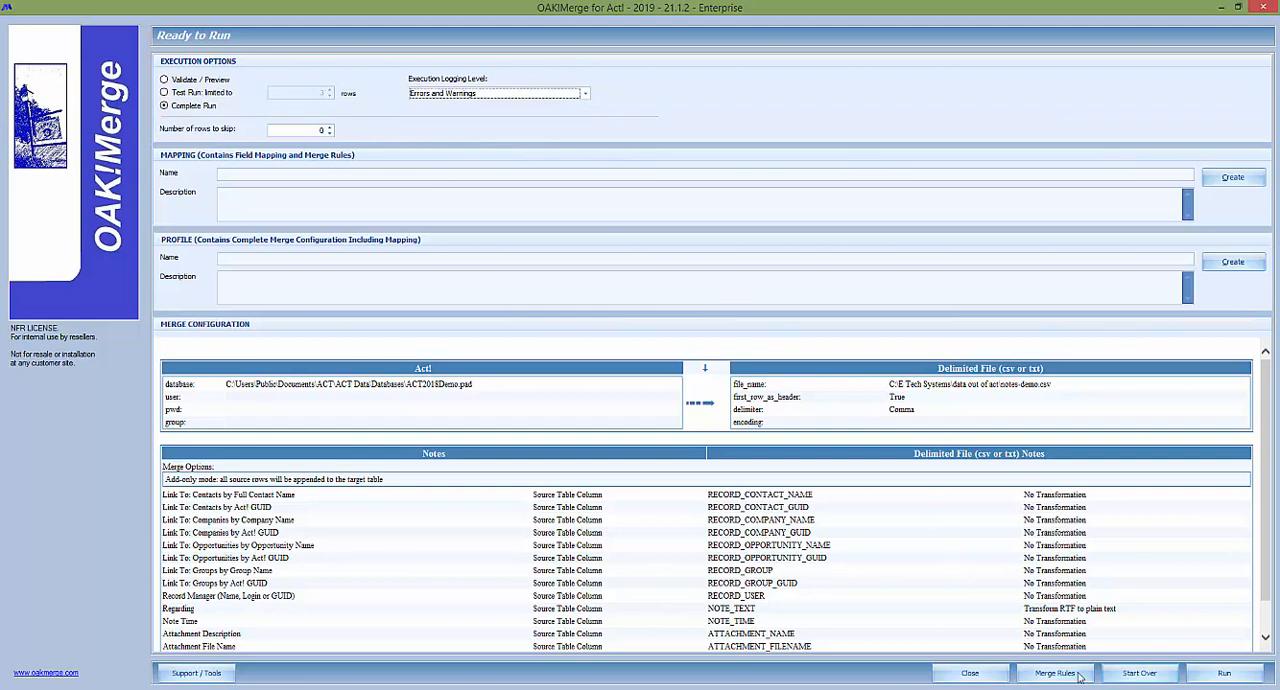
click(1225, 679)
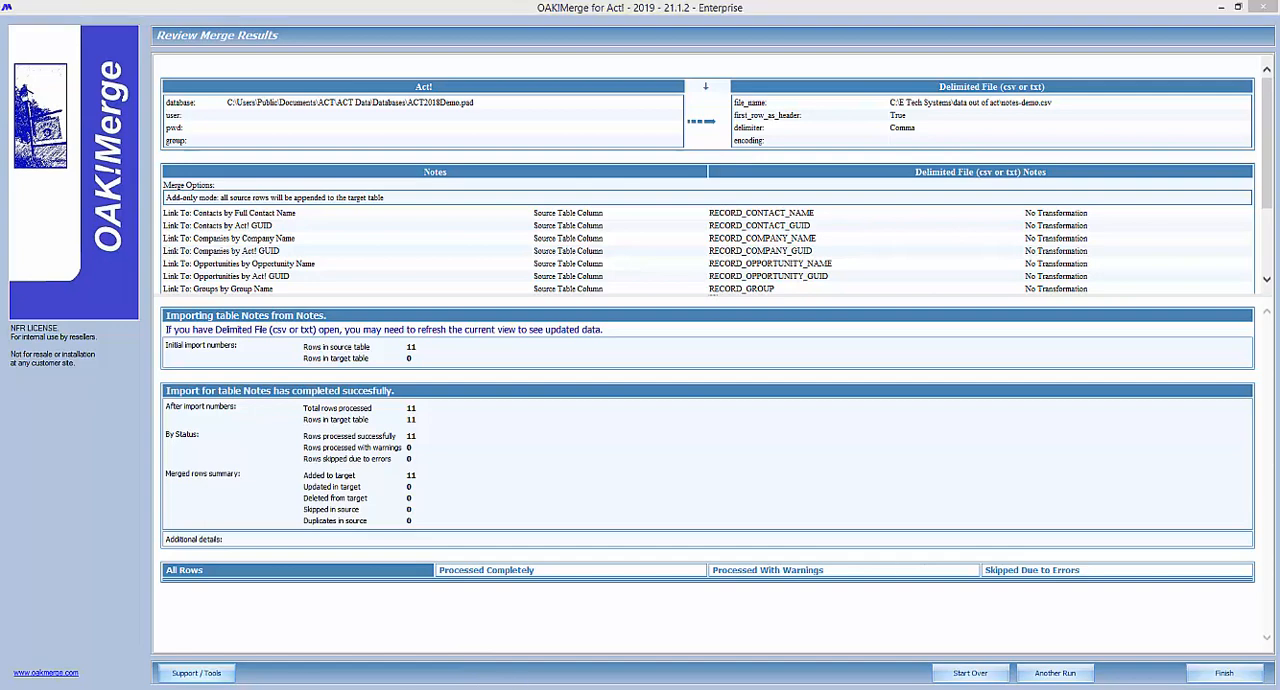
Open the exported notes-demo.csv from the data out of act folder in Excel and widen all its columns.
drag(1279, 74, 434, 58)
click(428, 223)
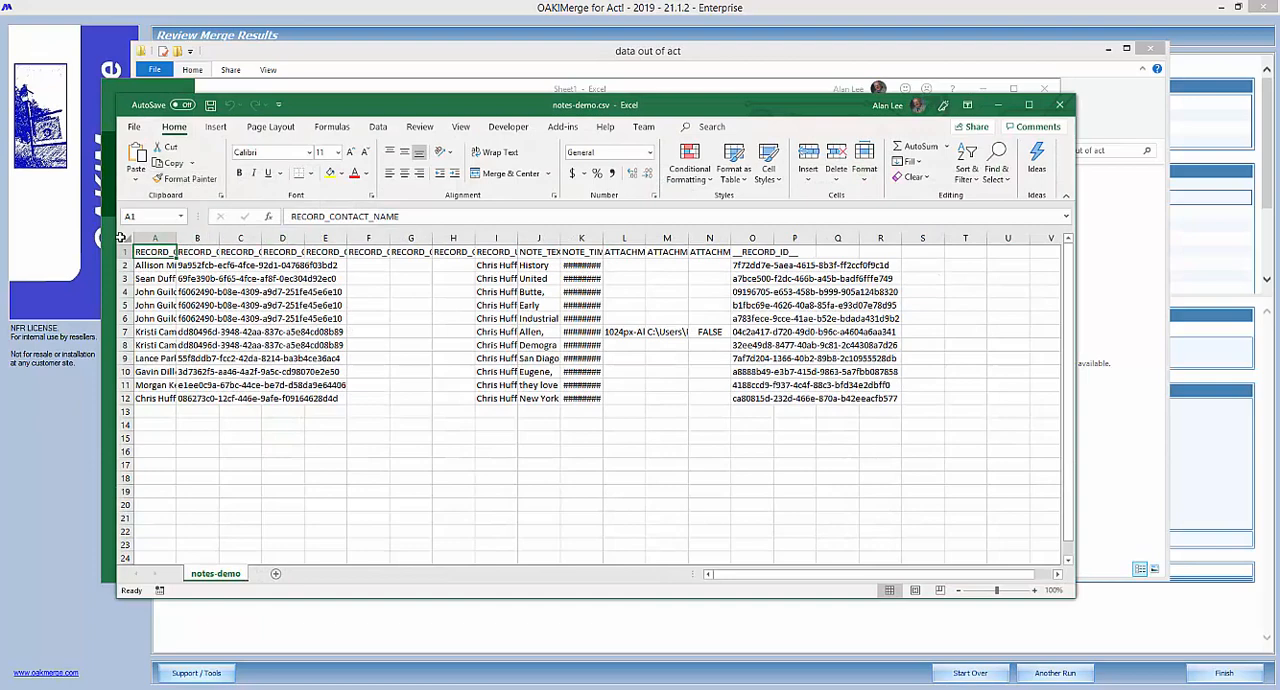
click(125, 238)
drag(176, 238, 366, 221)
click(341, 322)
Examine the exported columns from contact name and GUID through company, opportunity, group, user, note text, note time, attachments and record ID.
drag(145, 266, 178, 401)
drag(420, 399, 470, 266)
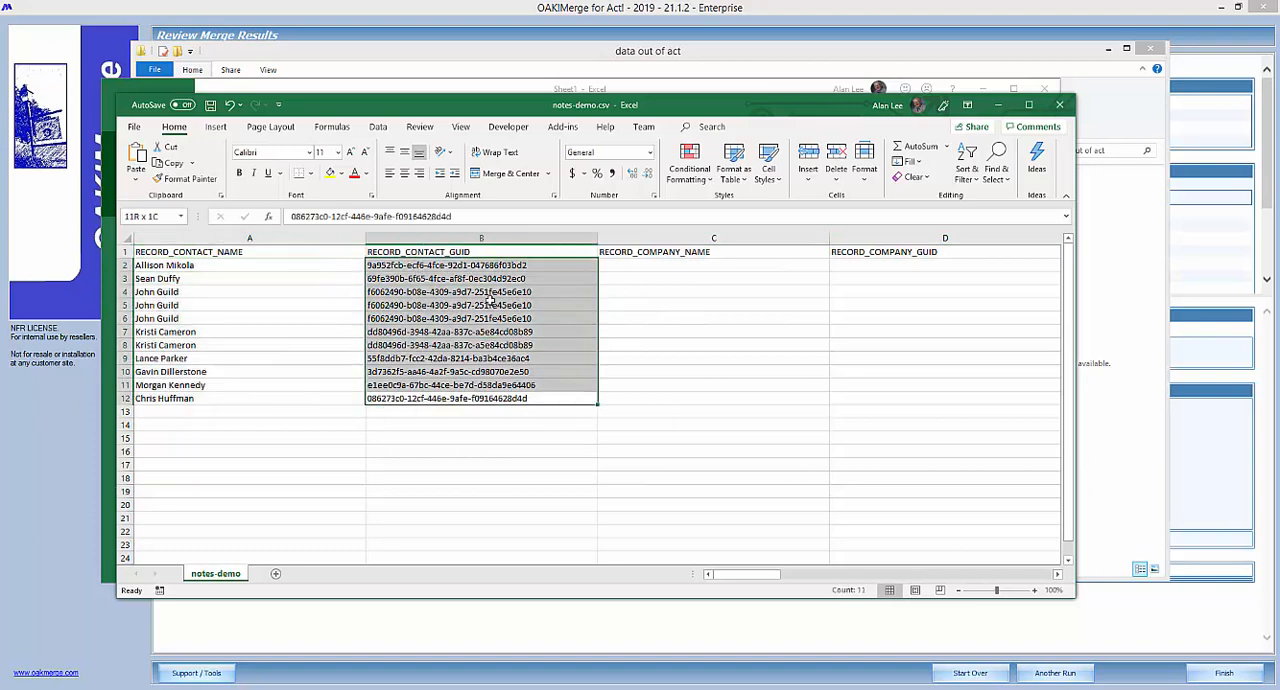
drag(640, 263, 874, 253)
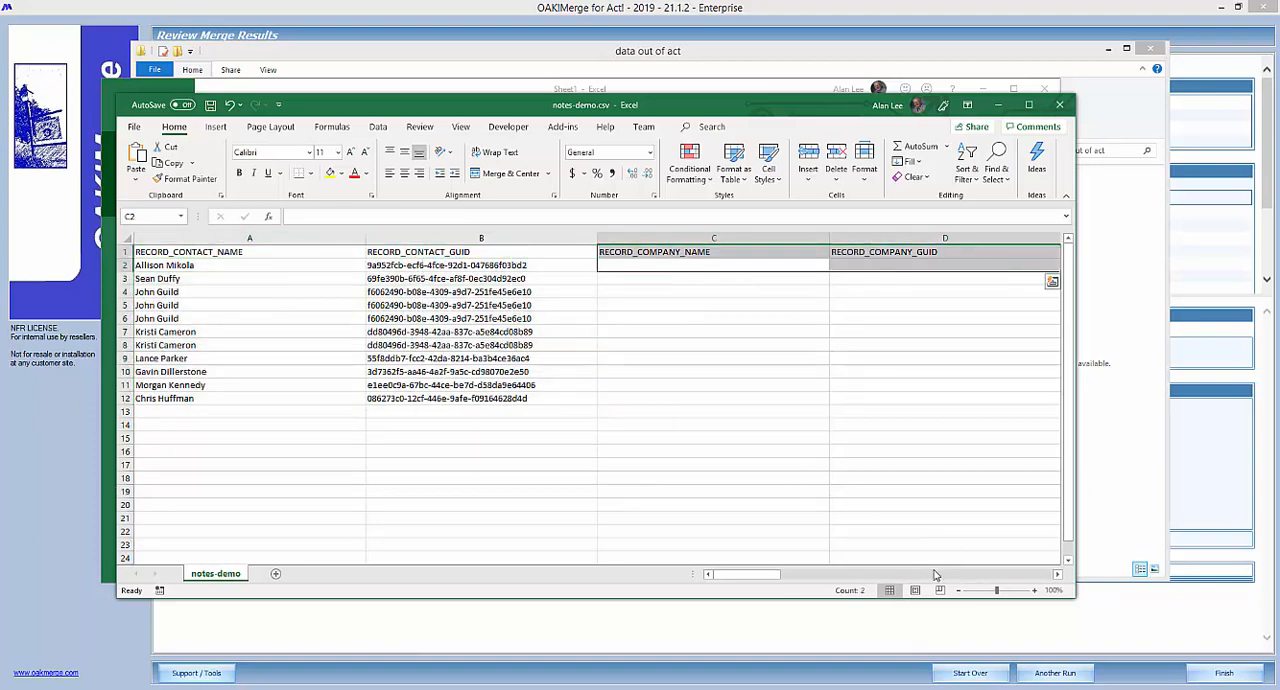
scroll(950, 582, right, 3)
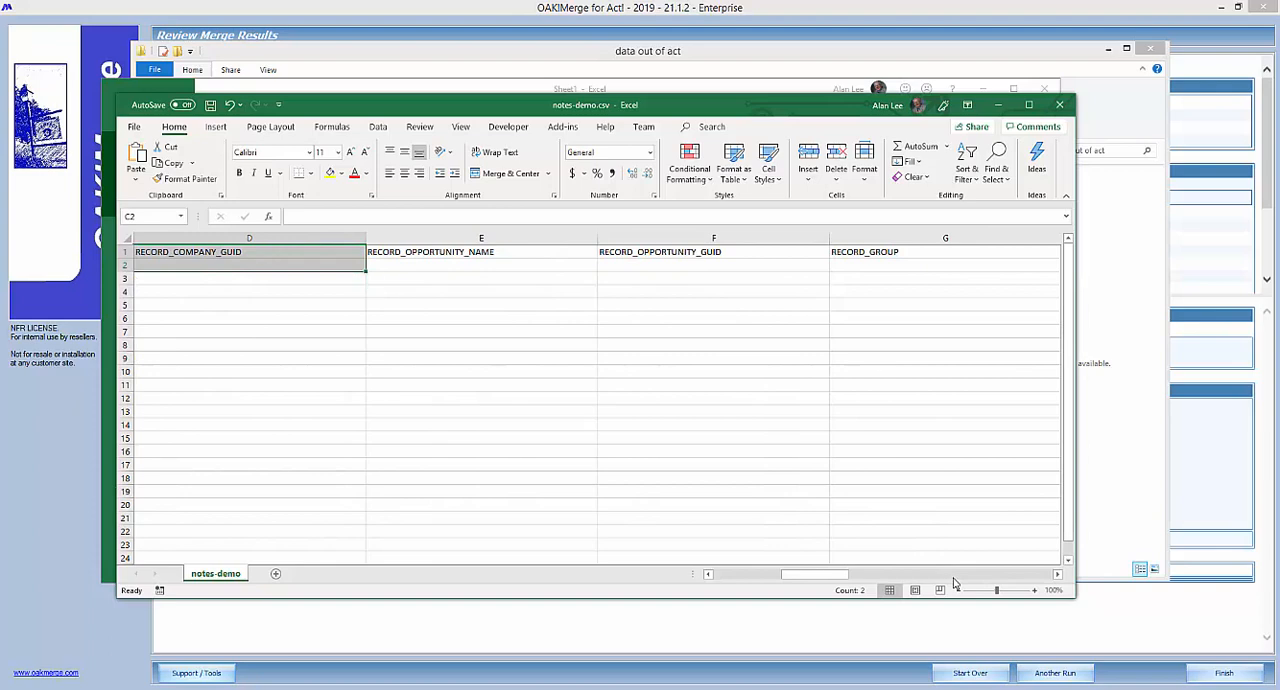
scroll(955, 585, right, 3)
drag(612, 262, 625, 398)
drag(855, 268, 855, 412)
scroll(1013, 568, right, 3)
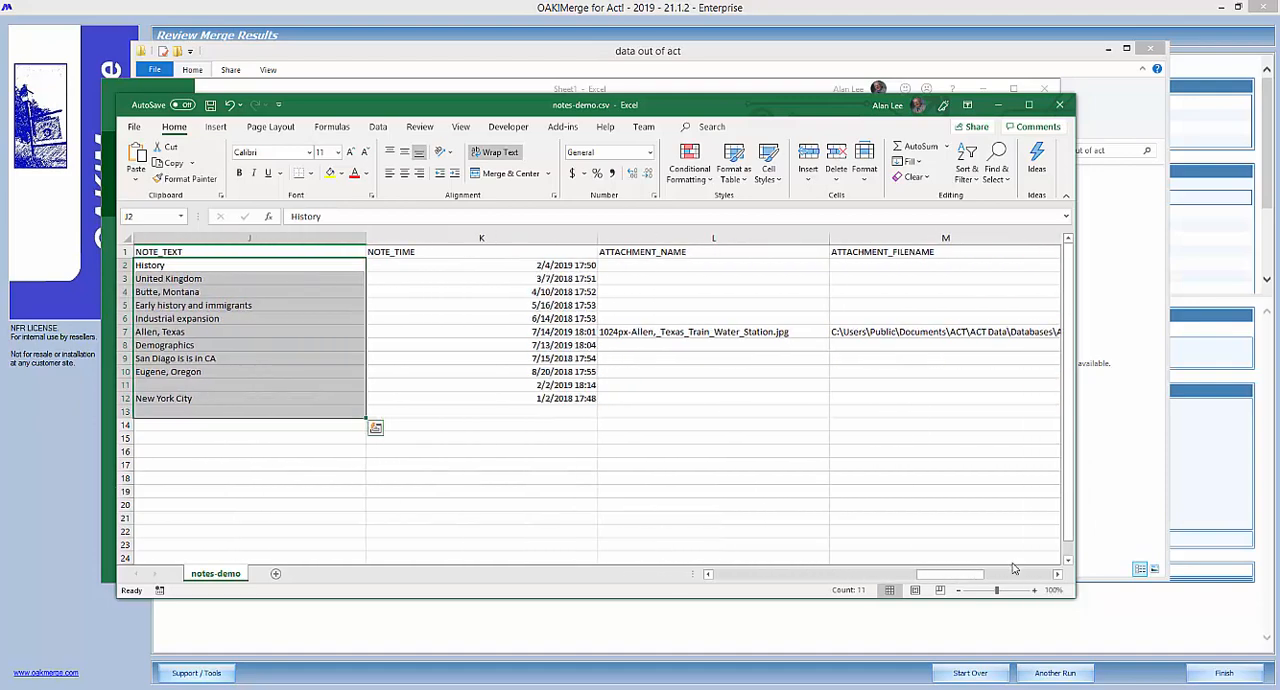
click(697, 333)
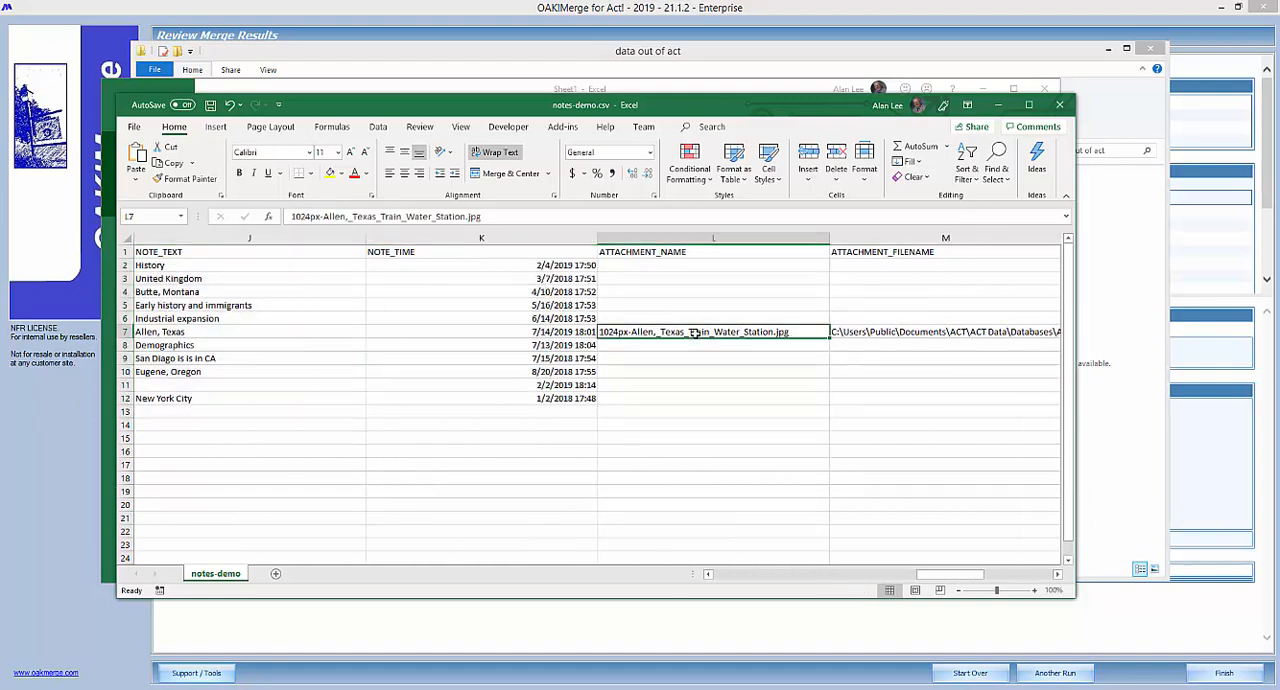
drag(949, 578, 1016, 578)
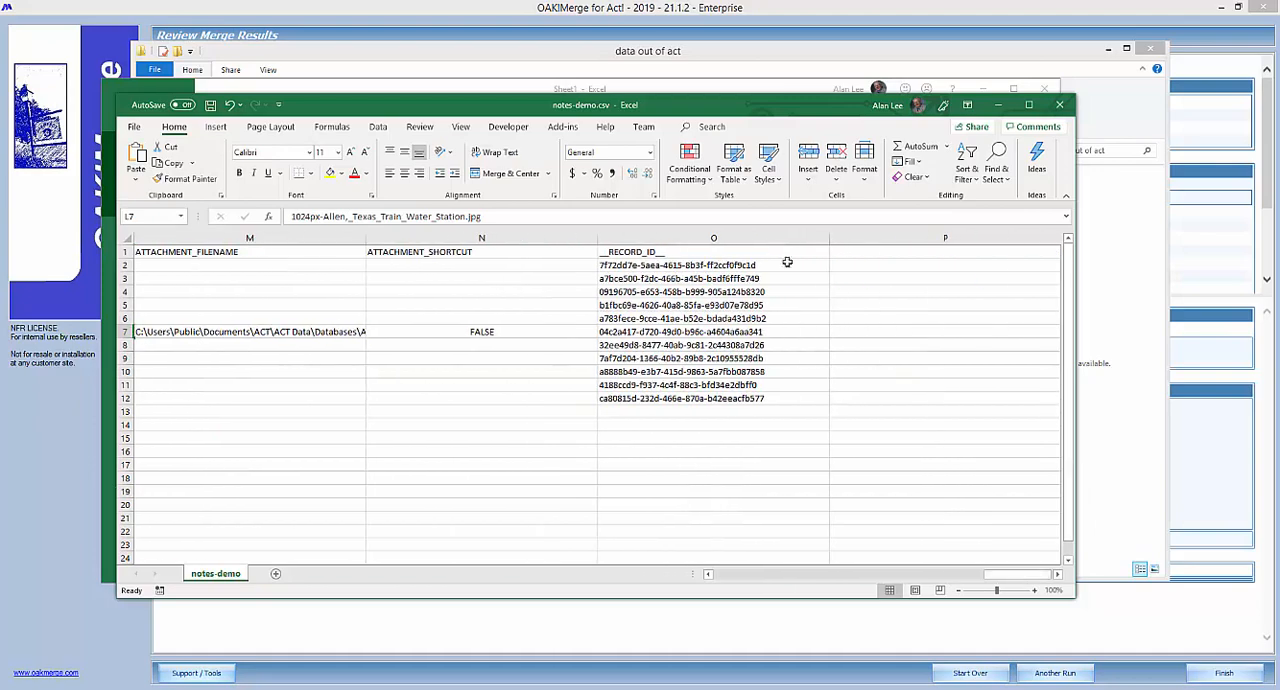
click(751, 578)
click(751, 578)
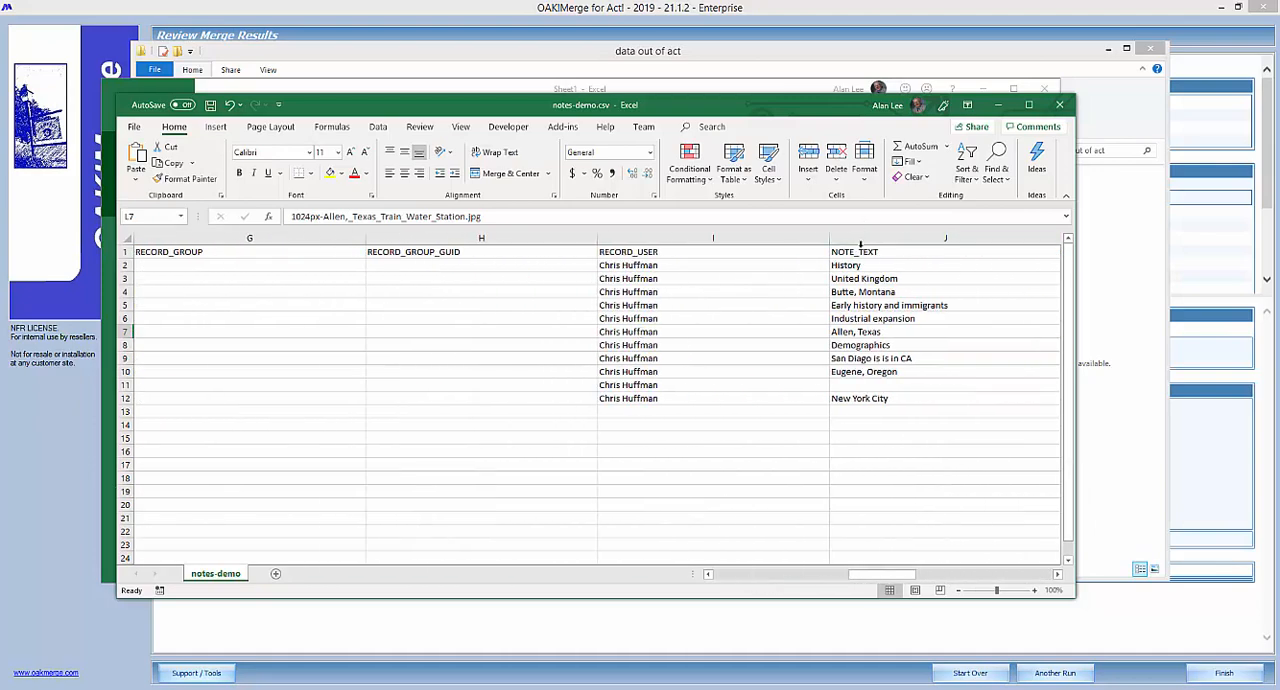
drag(876, 292, 850, 397)
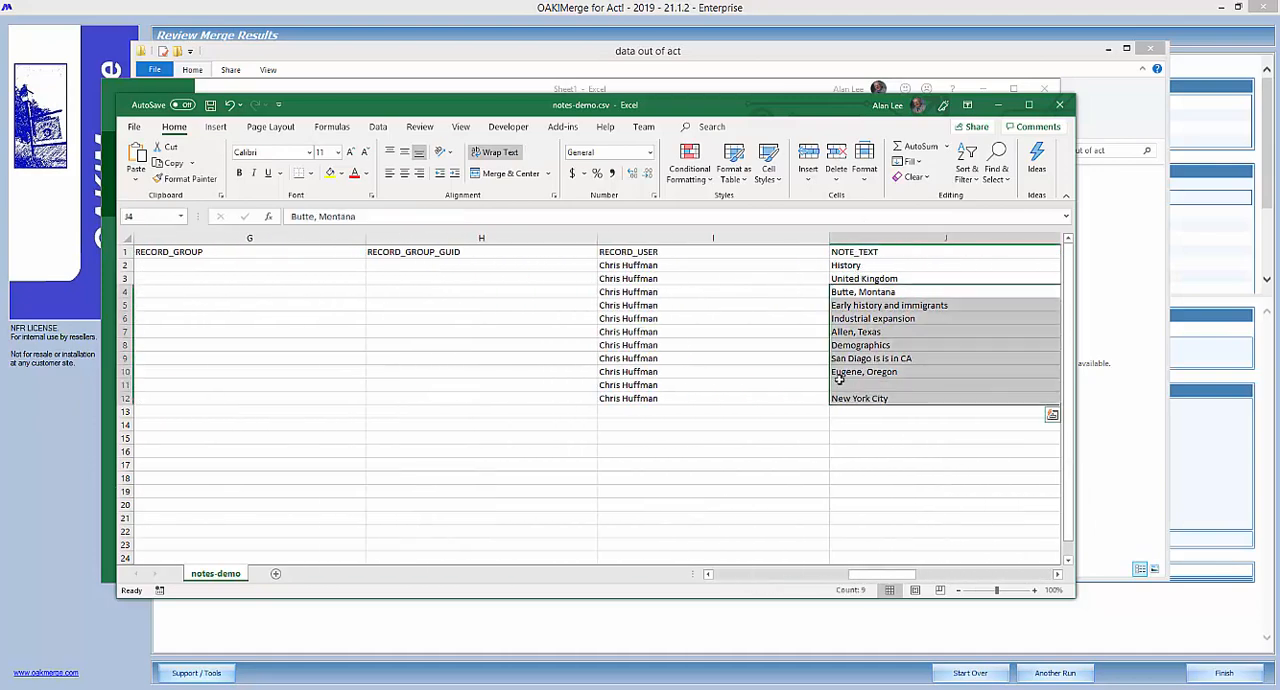
Increase the height of all rows to about 88.5 points to show more of each note's text.
click(126, 239)
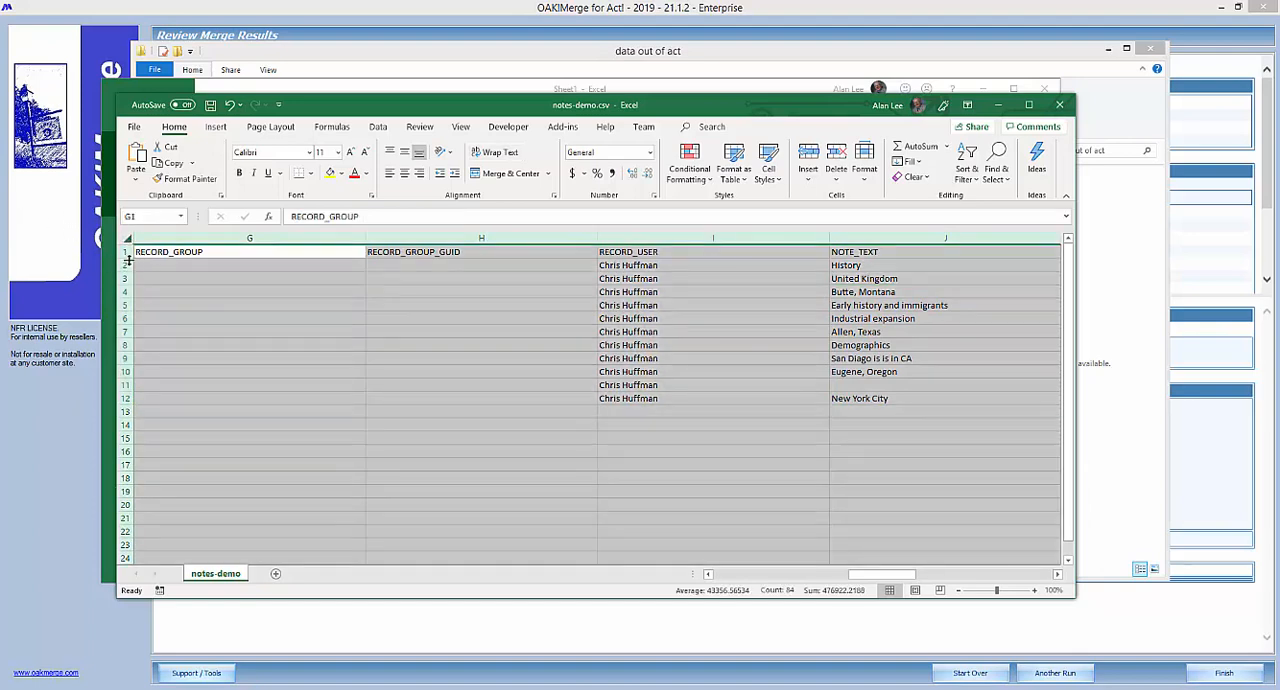
drag(129, 259, 121, 316)
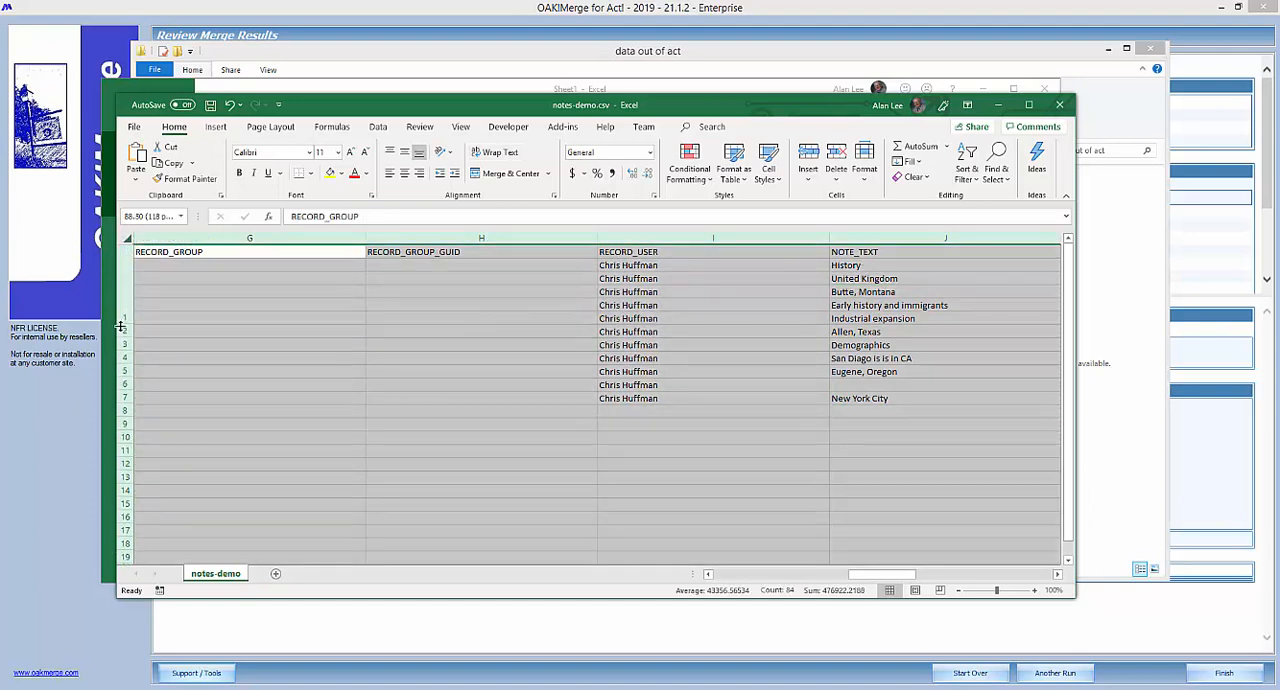
drag(868, 577, 922, 583)
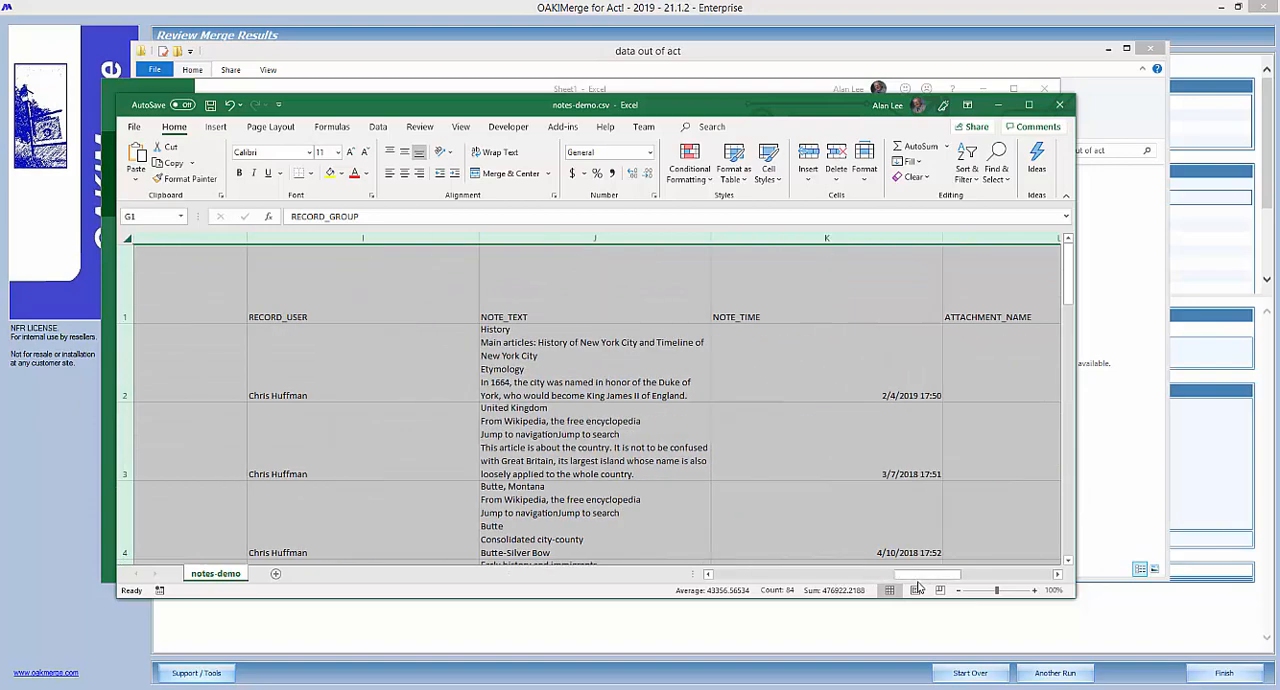
Widen all columns so the note text has more room, and narrow the RECORD_USER column.
drag(598, 242, 884, 250)
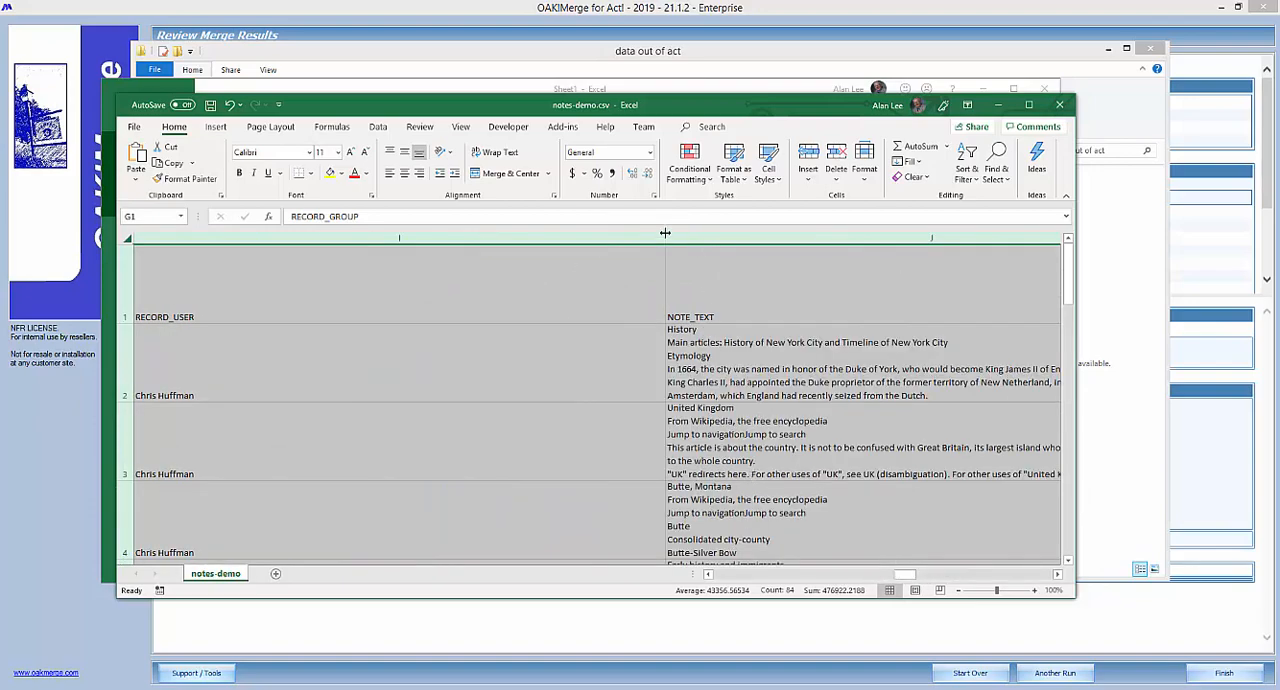
click(700, 239)
drag(660, 239, 263, 235)
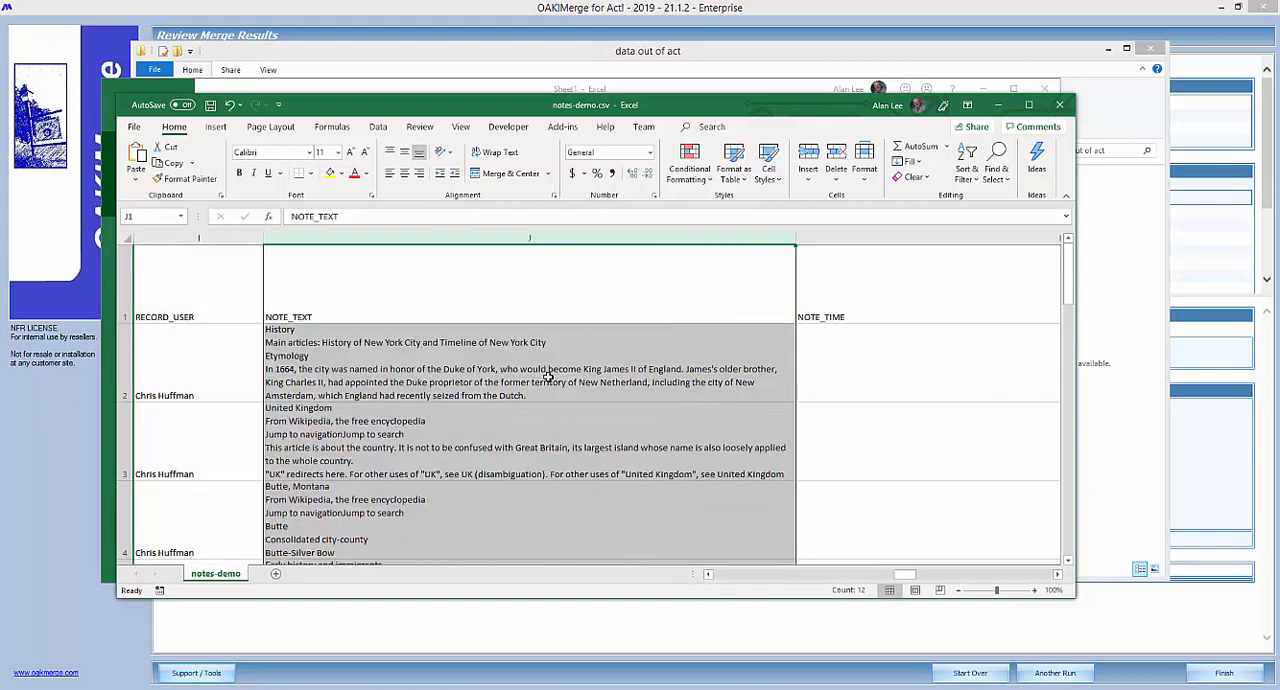
Examine the multi-line plain text of the notes in the NOTE_TEXT cells of rows 2 to 4.
click(548, 376)
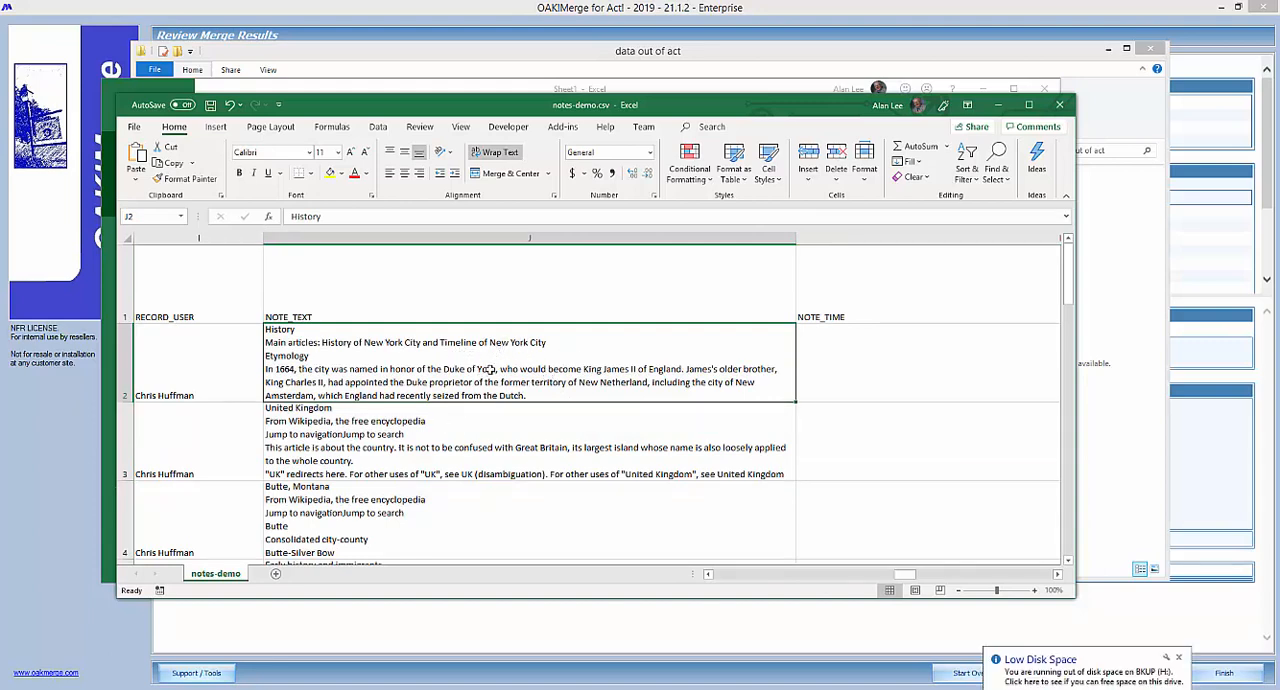
click(391, 448)
click(386, 508)
click(386, 443)
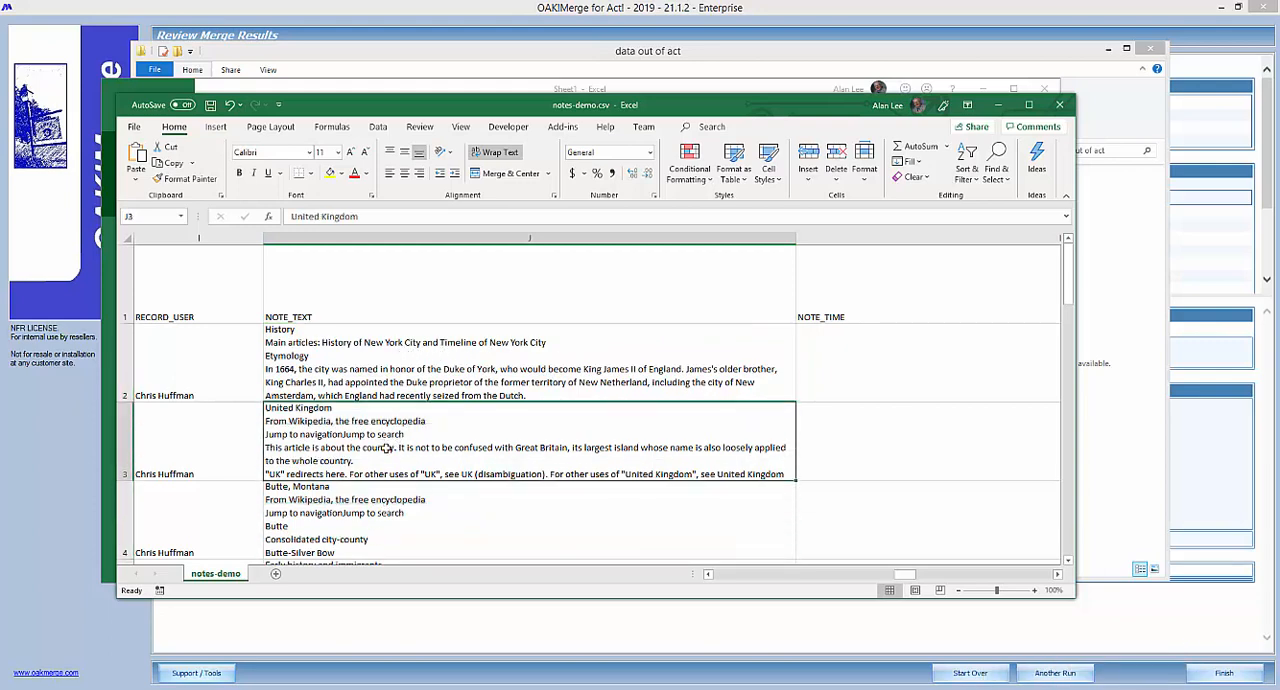
click(359, 541)
click(372, 448)
Make all rows considerably taller and look through the full note texts in the NOTE_TEXT column.
click(124, 239)
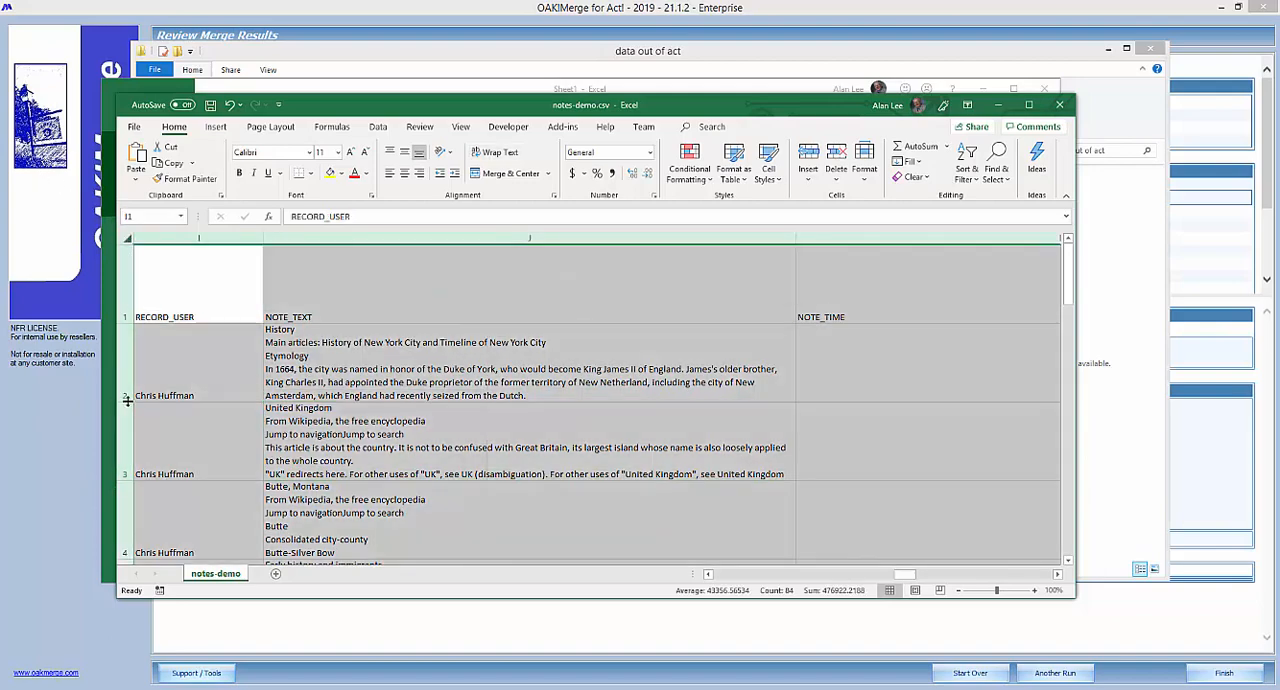
drag(128, 401, 129, 489)
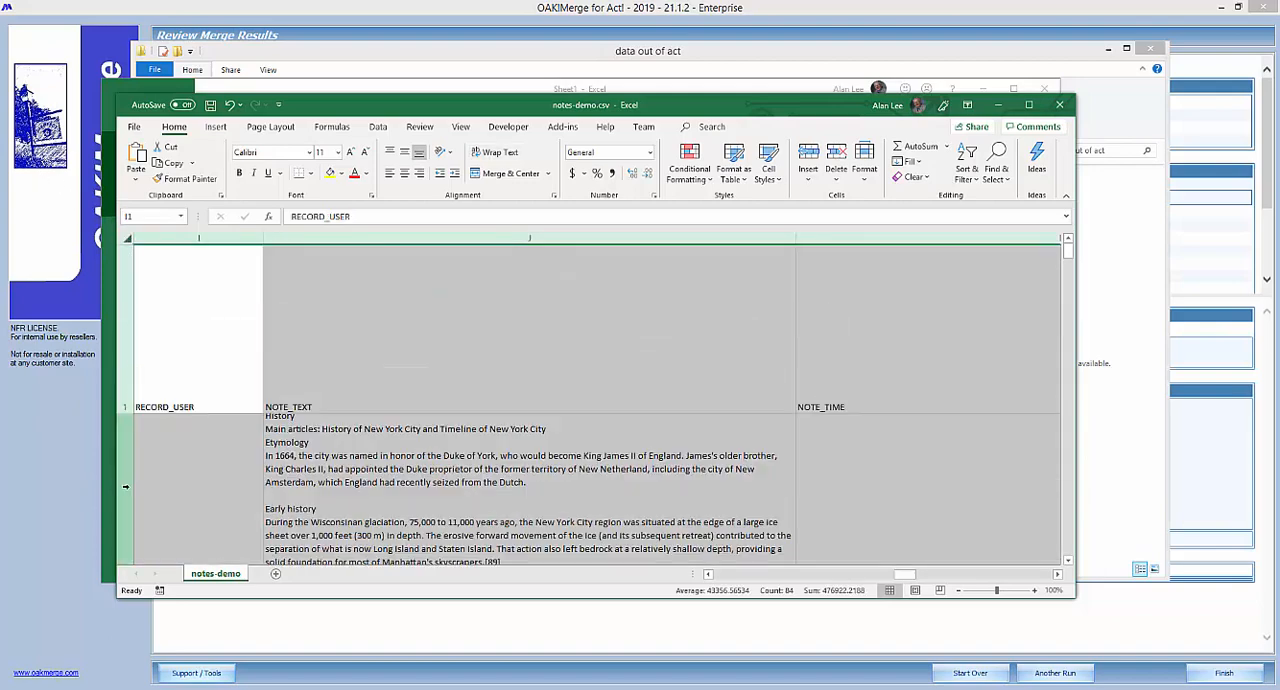
click(385, 483)
scroll(390, 482, down, 2)
scroll(394, 482, up, 6)
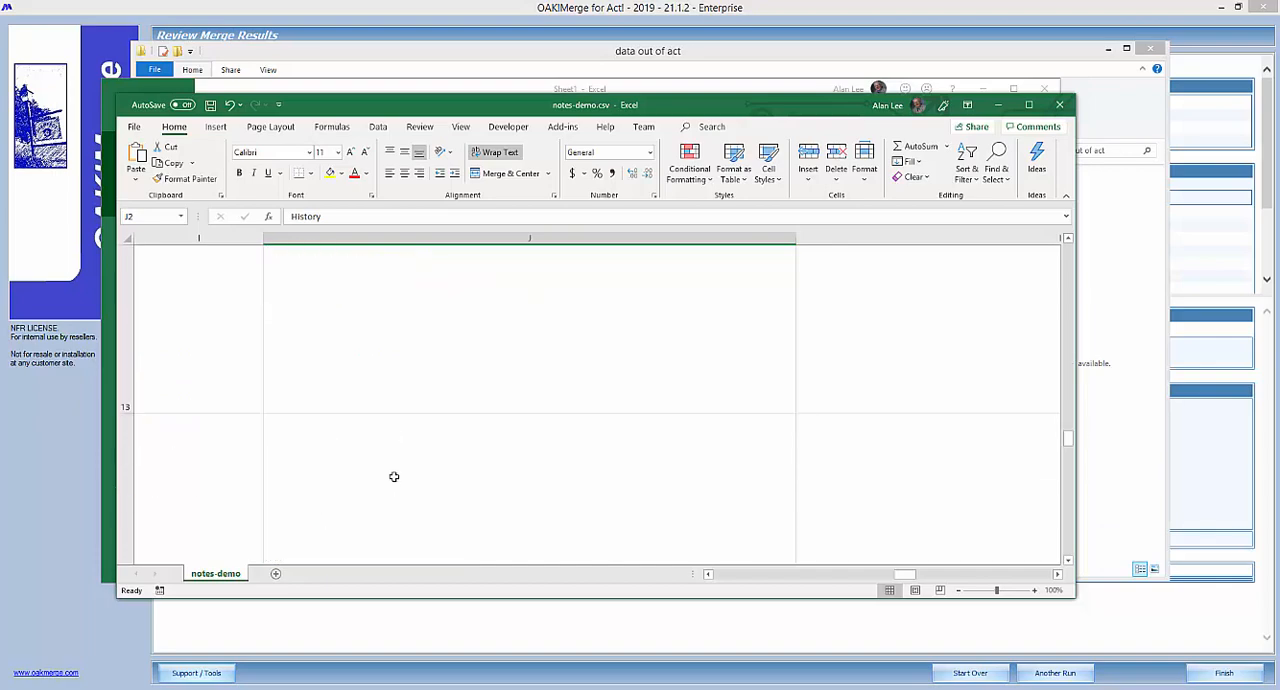